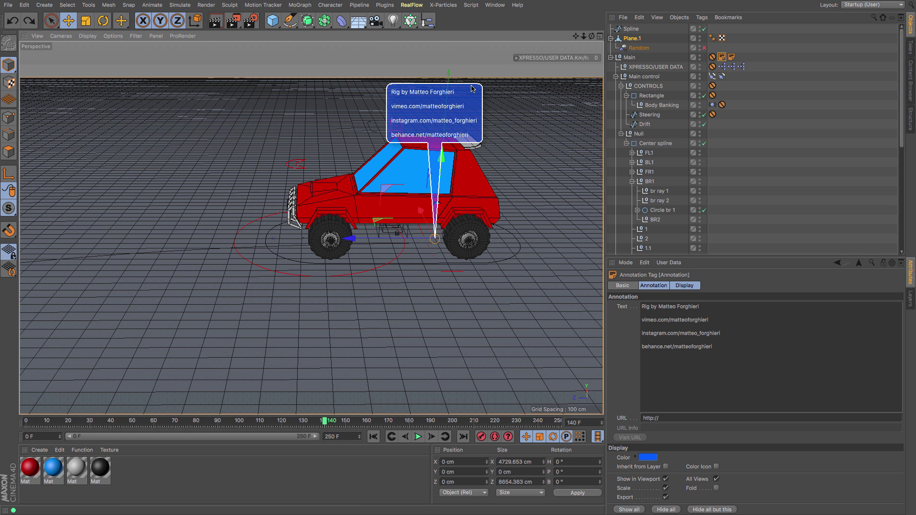
# Review the Main null's credit annotation tag, then deselect it to hide its bubble
pyautogui.click(723, 60)
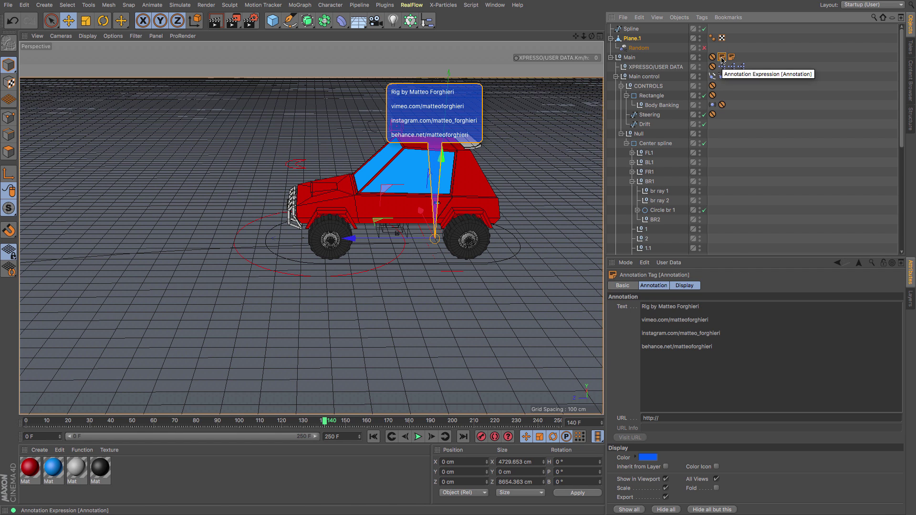
pyautogui.click(557, 249)
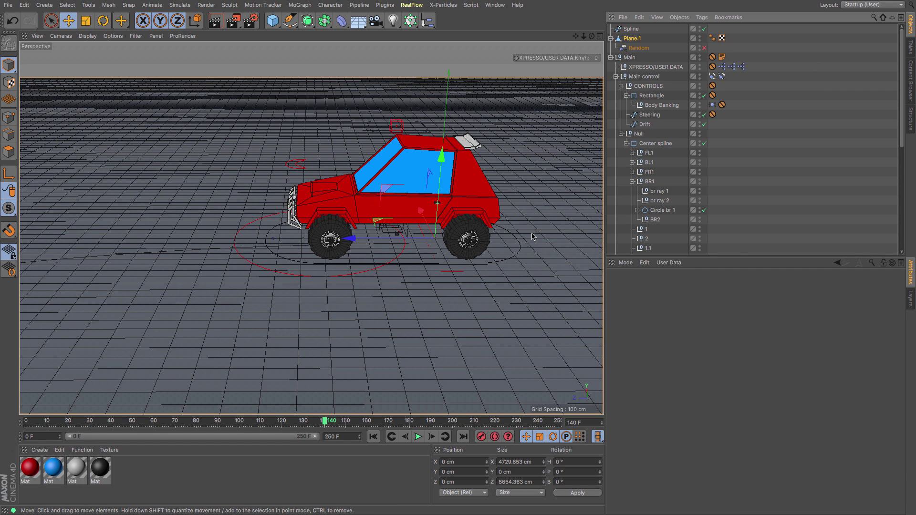
# Collapse the Null group and drag Main control along Z to about 43.7 cm
pyautogui.click(621, 134)
pyautogui.click(640, 77)
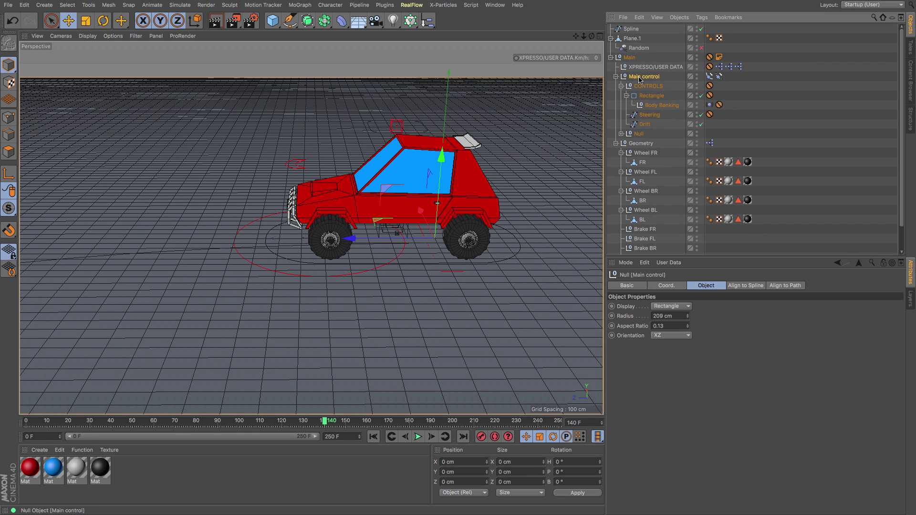
pyautogui.click(643, 68)
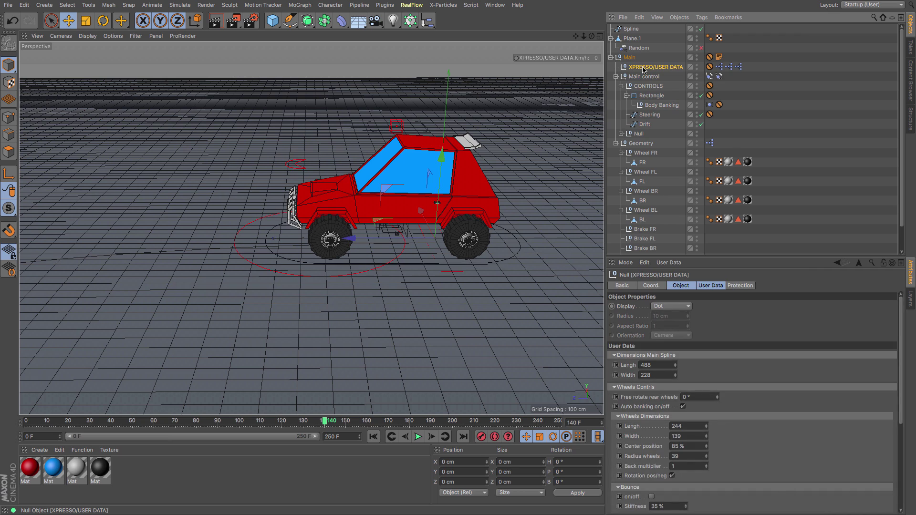
pyautogui.click(641, 78)
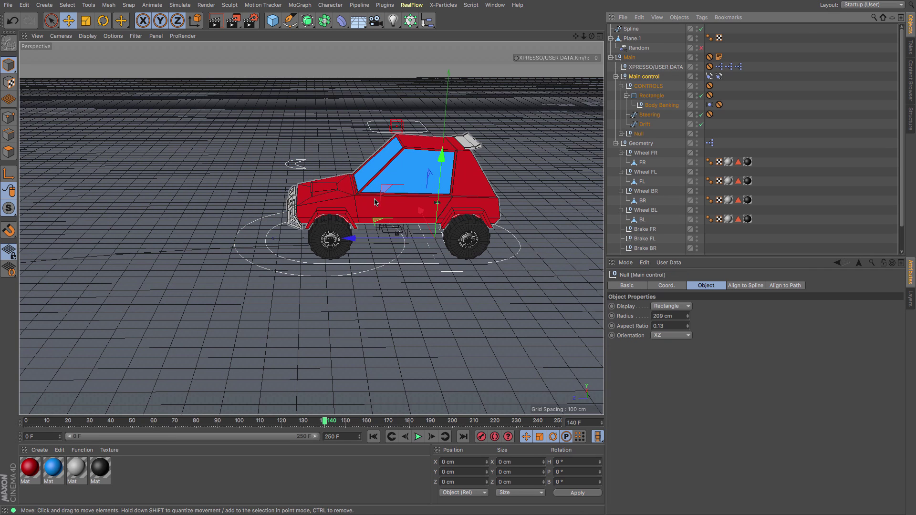
pyautogui.moveTo(353, 239); pyautogui.dragTo(332, 256)
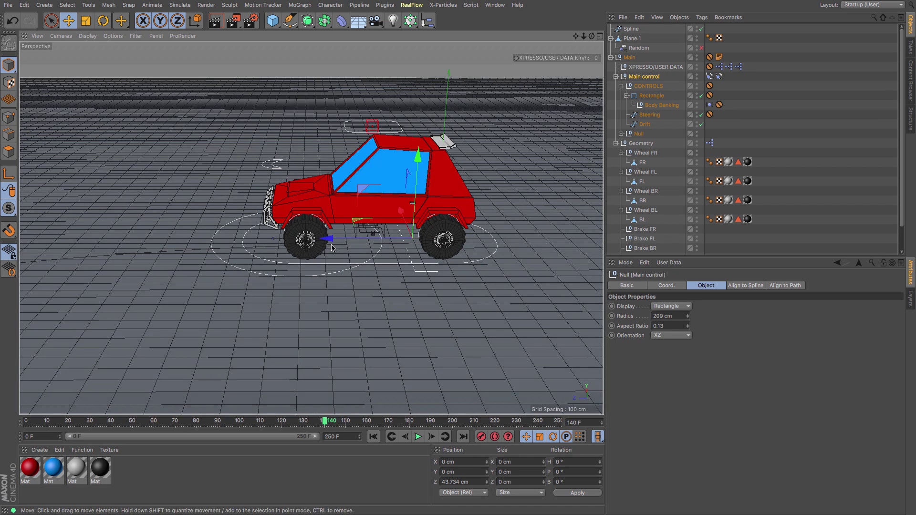
# Rotate the Steering control's heading to steer the front wheels, then undo the turn
pyautogui.click(276, 170)
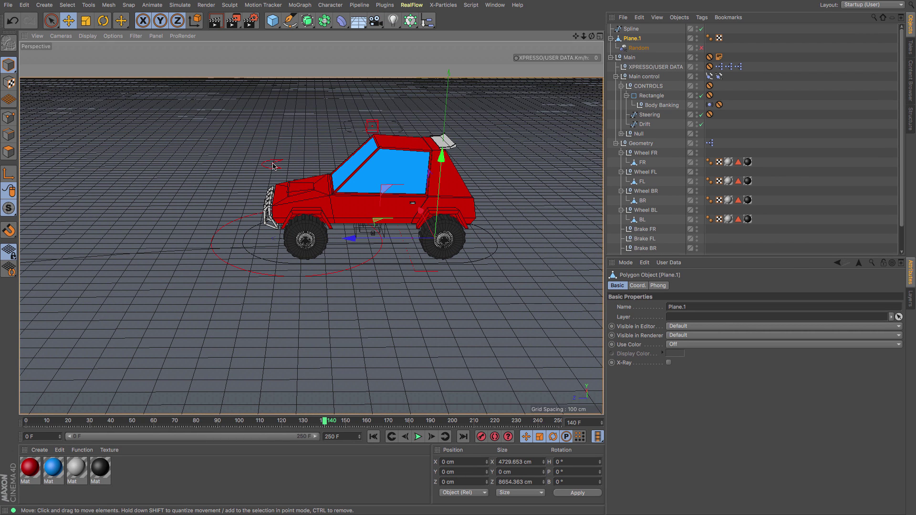
pyautogui.click(103, 21)
pyautogui.hotkey('ctrl', 'z')
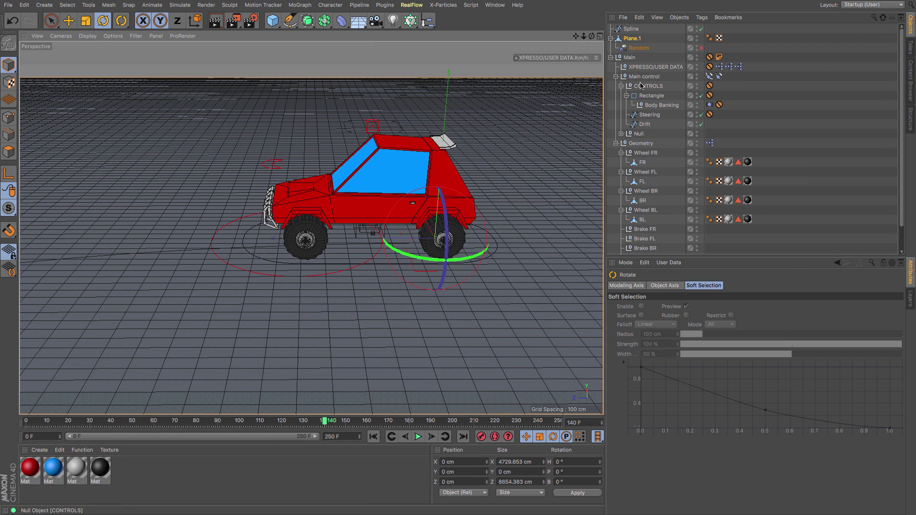
pyautogui.click(280, 170)
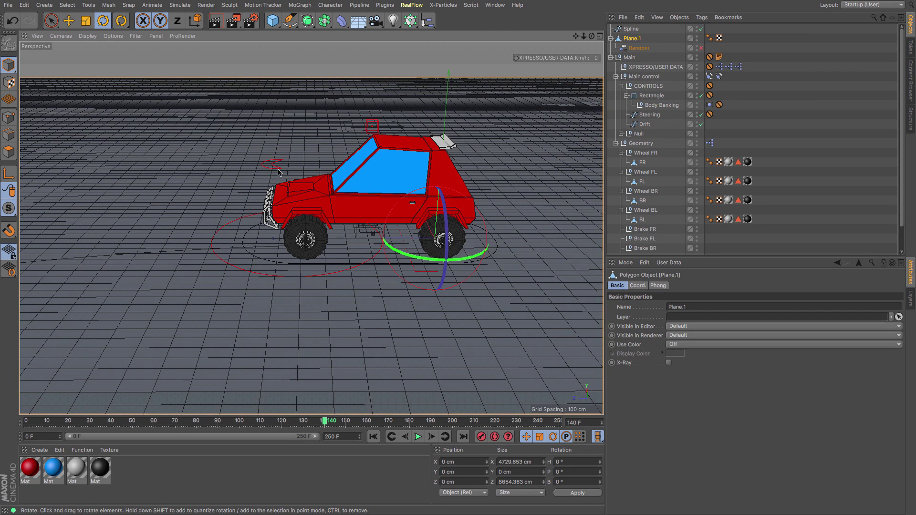
pyautogui.click(276, 167)
pyautogui.scroll(5, 279, 170)
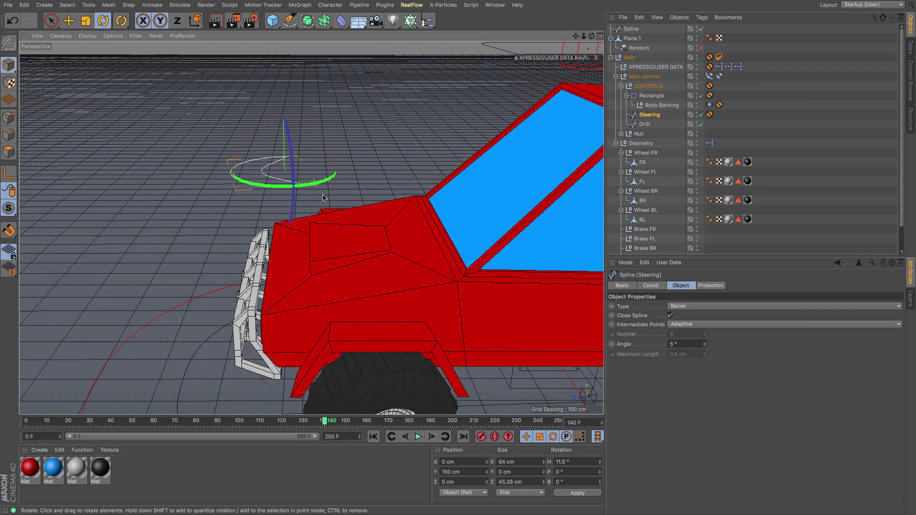
pyautogui.scroll(-6, 282, 199)
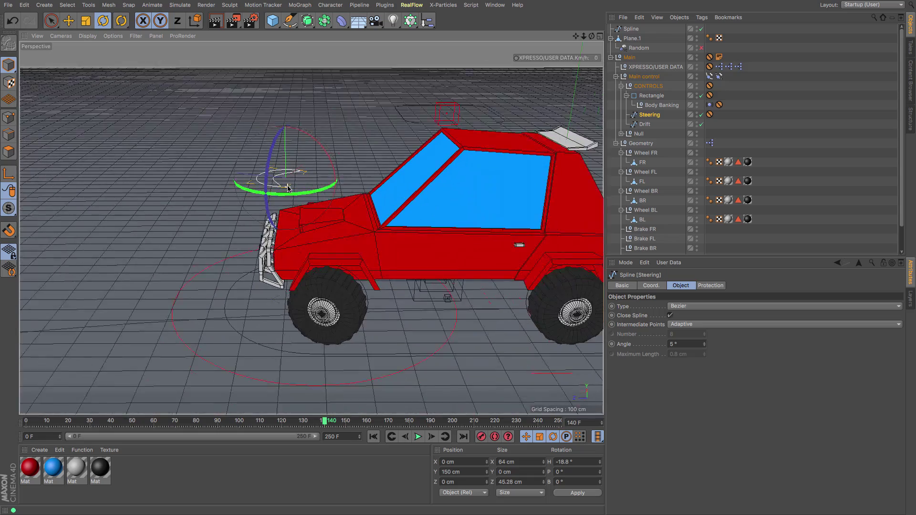
pyautogui.moveTo(279, 198); pyautogui.dragTo(322, 226)
pyautogui.hotkey('ctrl', 'z')
pyautogui.hotkey('ctrl', 'z')
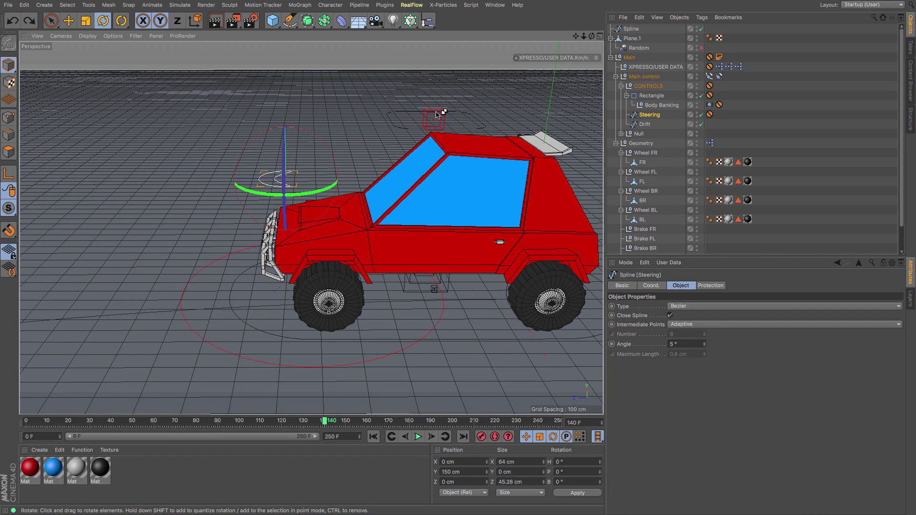
# Drag the Body Banking control down, sideways and up, undoing the last move
pyautogui.click(434, 119)
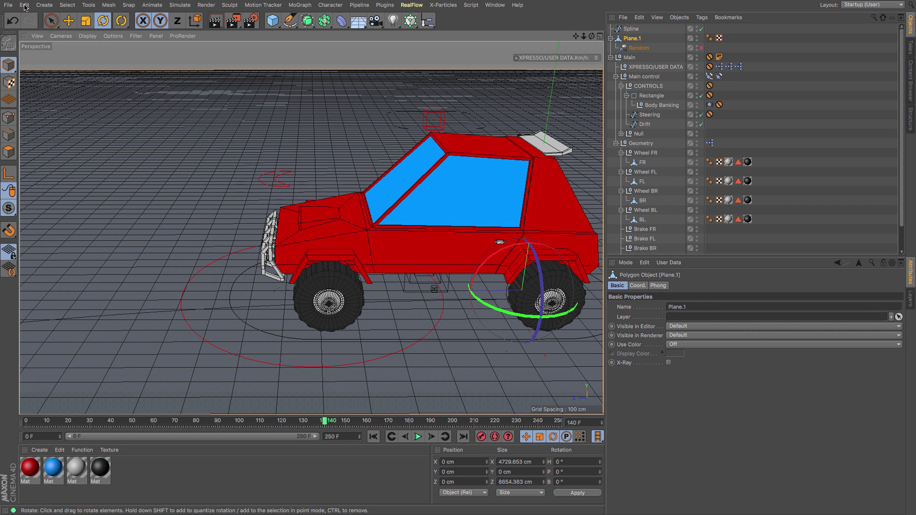
pyautogui.click(68, 20)
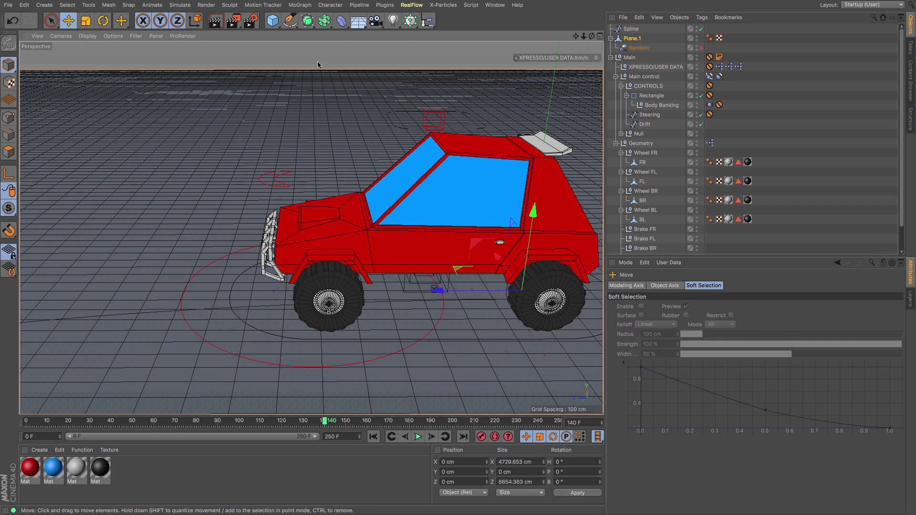
pyautogui.click(435, 119)
pyautogui.moveTo(439, 95); pyautogui.dragTo(454, 74)
pyautogui.moveTo(420, 104); pyautogui.dragTo(394, 137)
pyautogui.moveTo(446, 89); pyautogui.dragTo(454, 71)
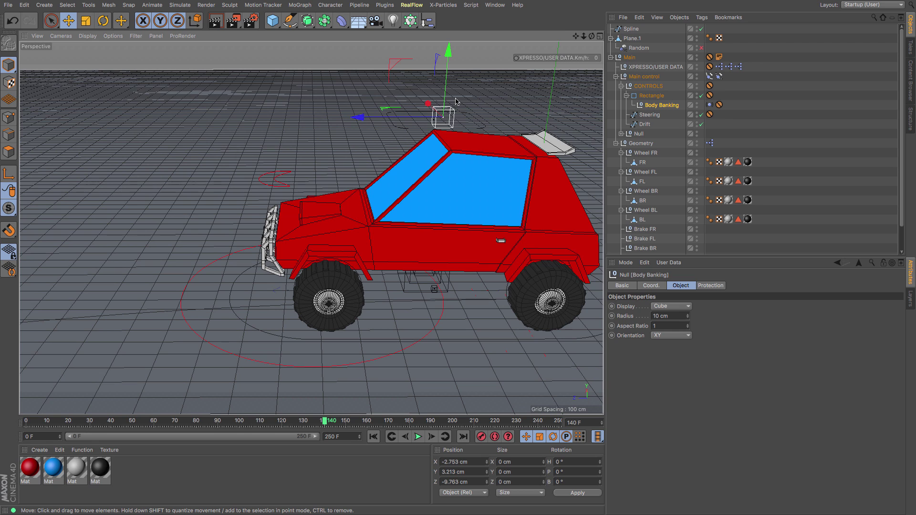
pyautogui.hotkey('ctrl', 'z')
pyautogui.hotkey('ctrl', 'z')
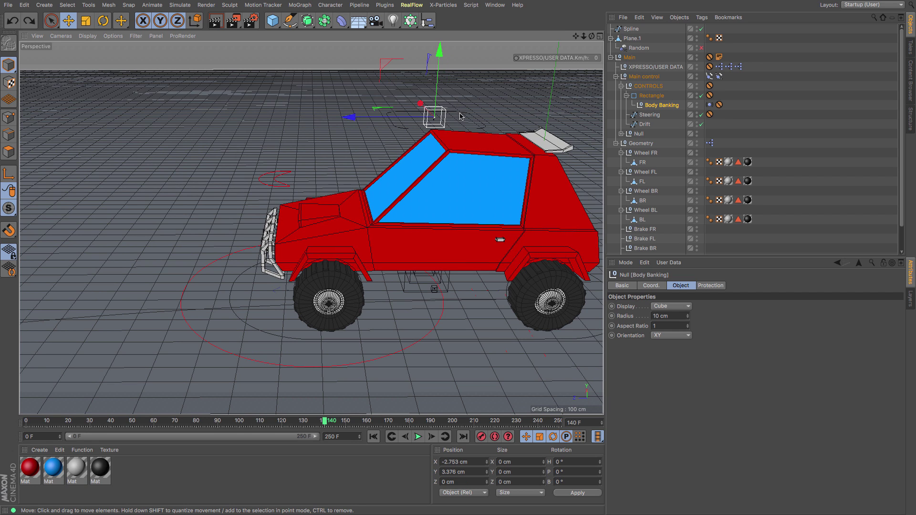
pyautogui.scroll(-3, 461, 116)
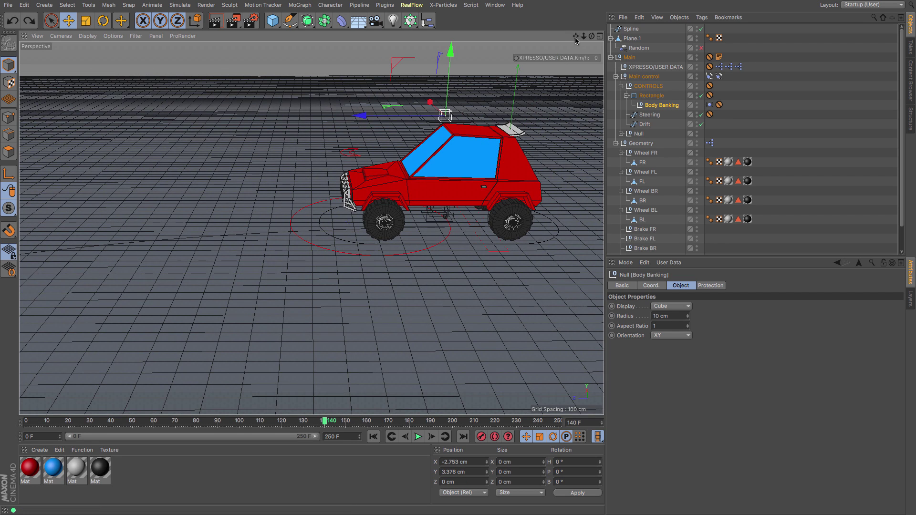
pyautogui.moveTo(576, 38); pyautogui.dragTo(509, 143)
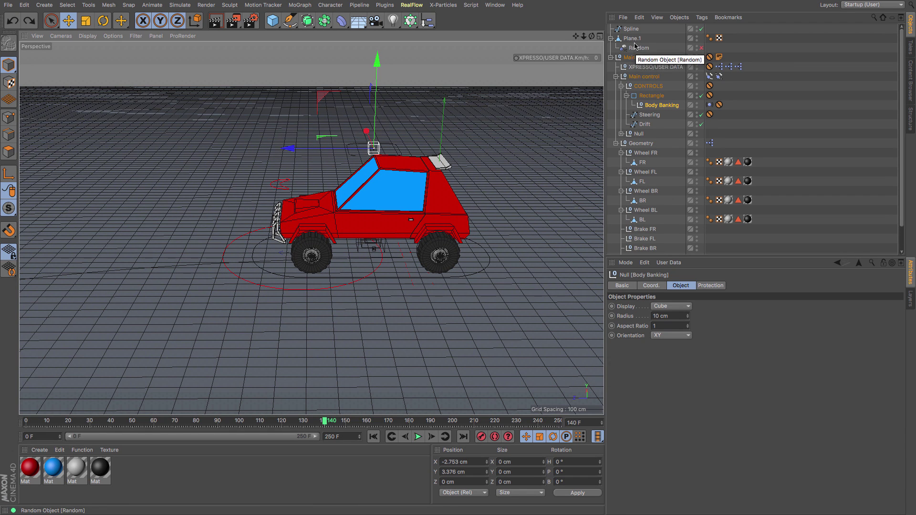
# Enable the Random object for bumpy ground and slide Plane.1 to Z -357.085 cm
pyautogui.click(702, 49)
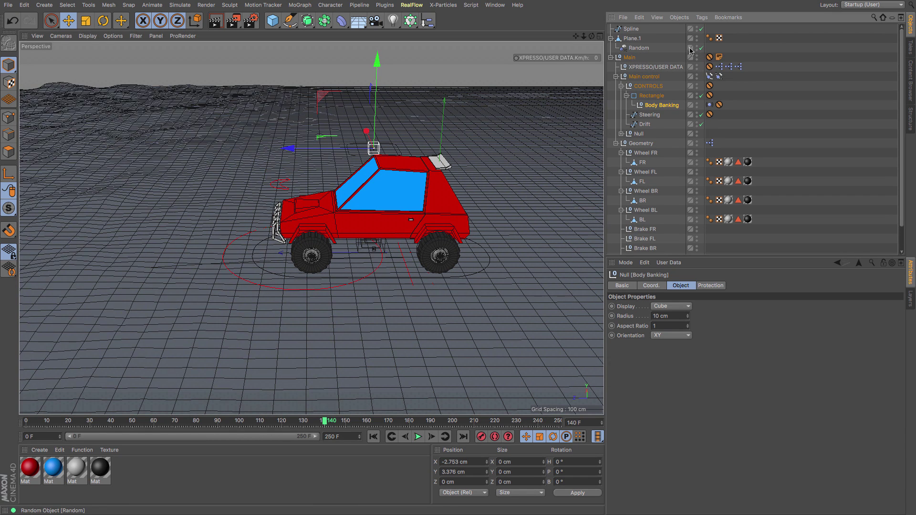
pyautogui.click(632, 38)
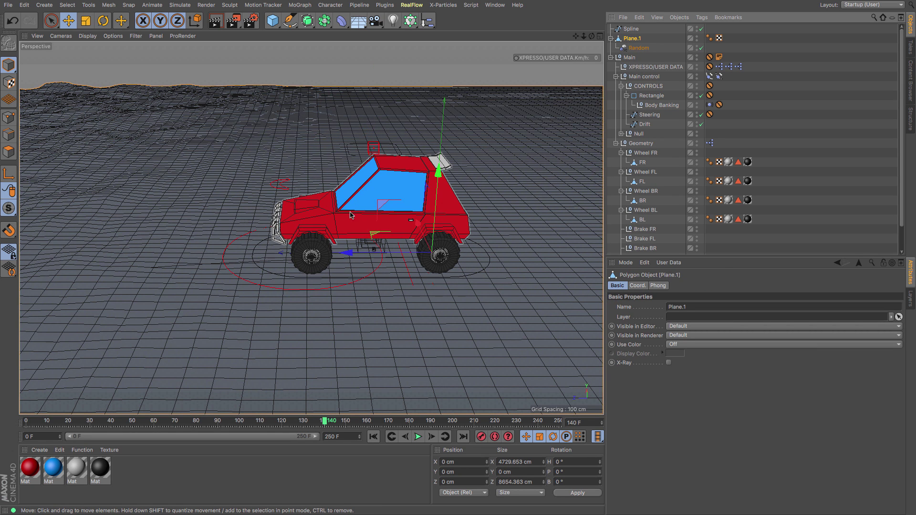
pyautogui.moveTo(355, 253); pyautogui.dragTo(549, 188)
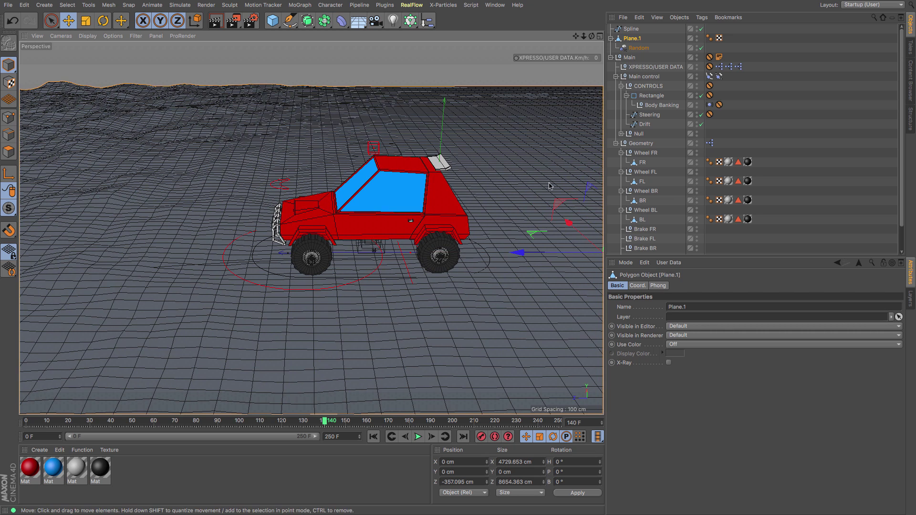
# Drag Main control along Z over the bumps, ending at Z -222.088 cm
pyautogui.click(635, 67)
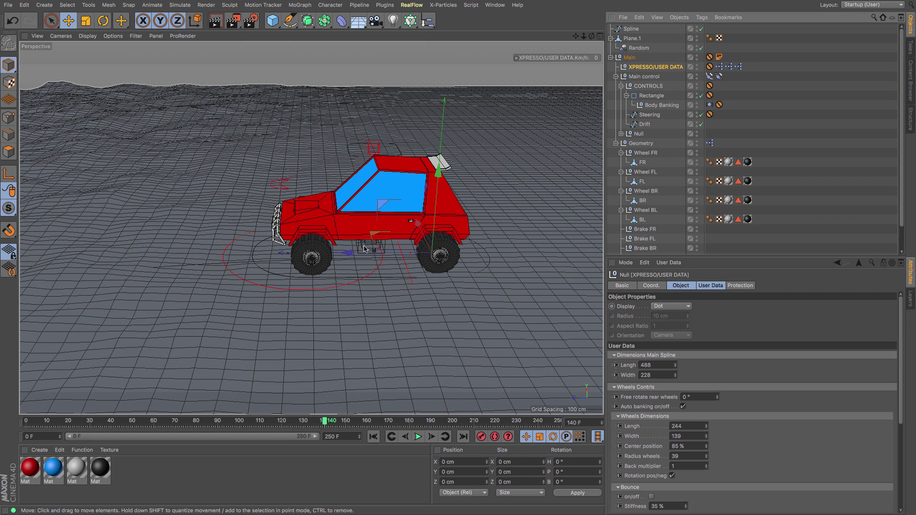
pyautogui.click(382, 253)
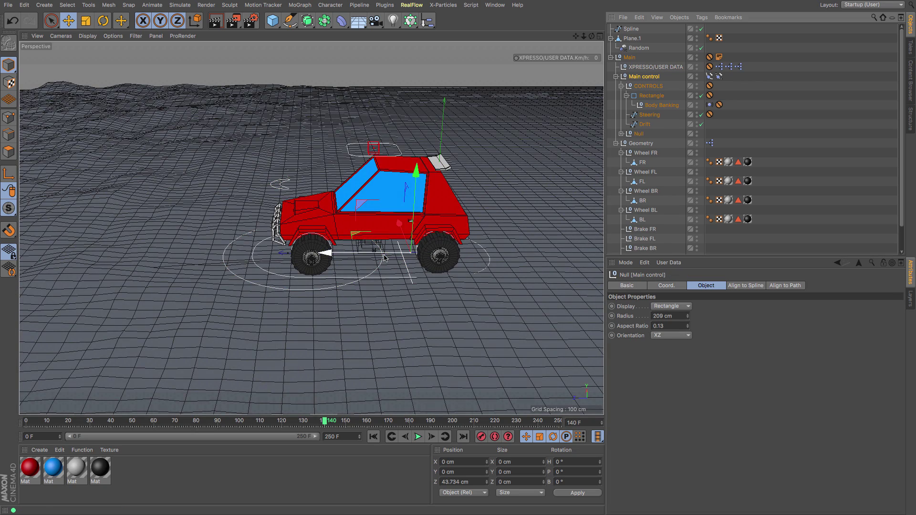
pyautogui.moveTo(384, 258); pyautogui.dragTo(574, 52)
pyautogui.moveTo(497, 270); pyautogui.dragTo(535, 273)
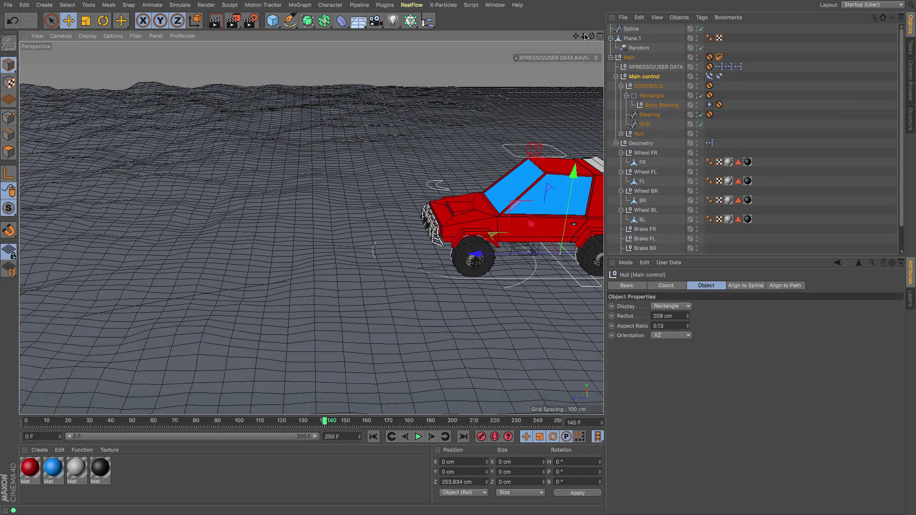
pyautogui.moveTo(592, 36); pyautogui.dragTo(451, 245)
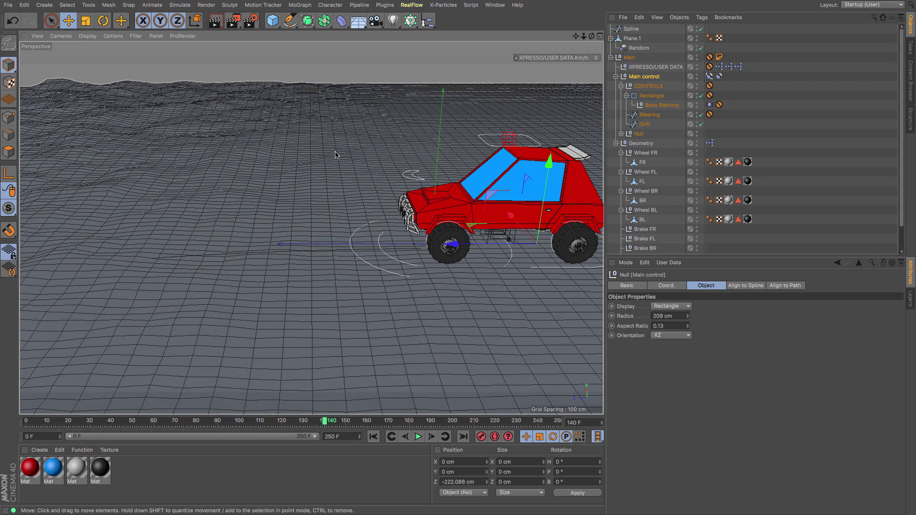
# Enable the Align to Spline tag in its Basic properties
pyautogui.scroll(-10, 353, 147)
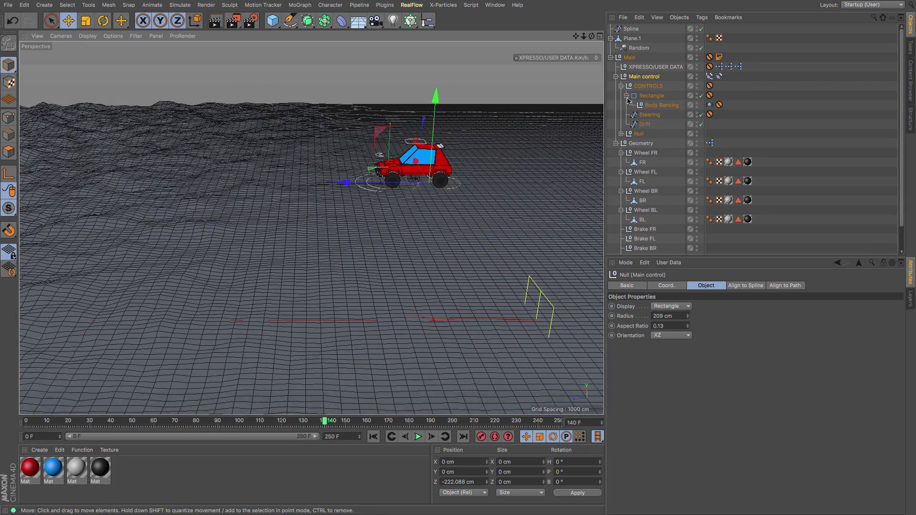
pyautogui.click(710, 76)
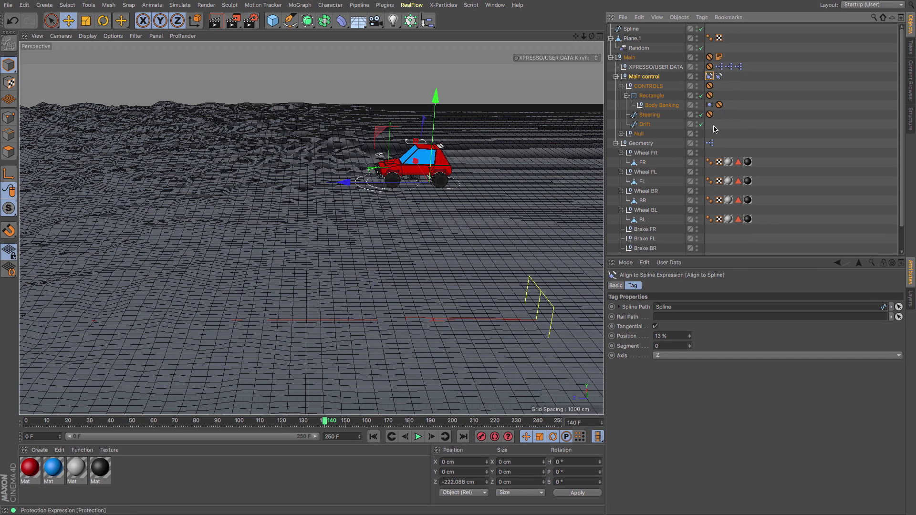
pyautogui.click(616, 286)
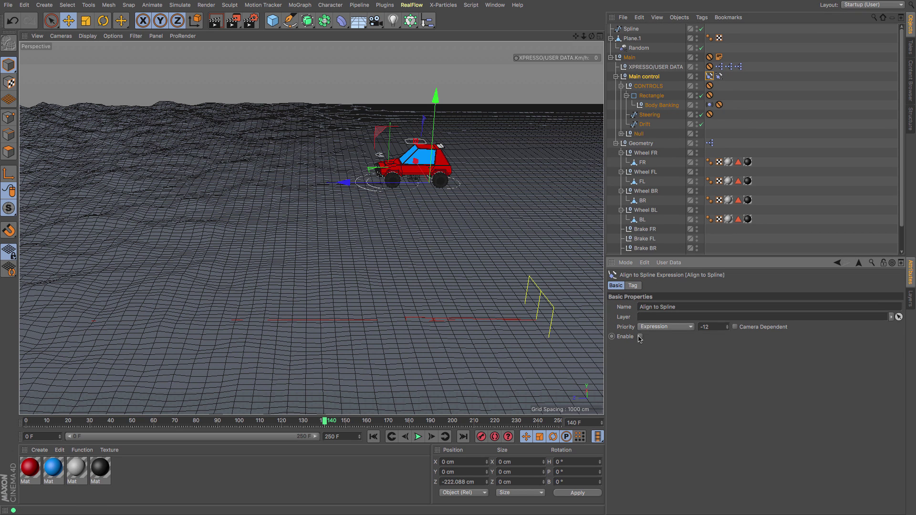
pyautogui.click(640, 337)
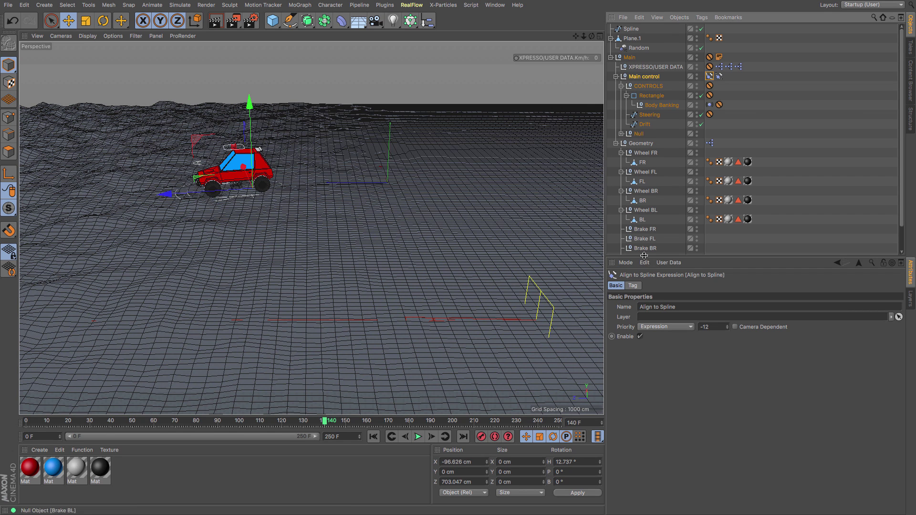
# Slide the tag's Position along the spline and back, ending at 5%
pyautogui.click(633, 286)
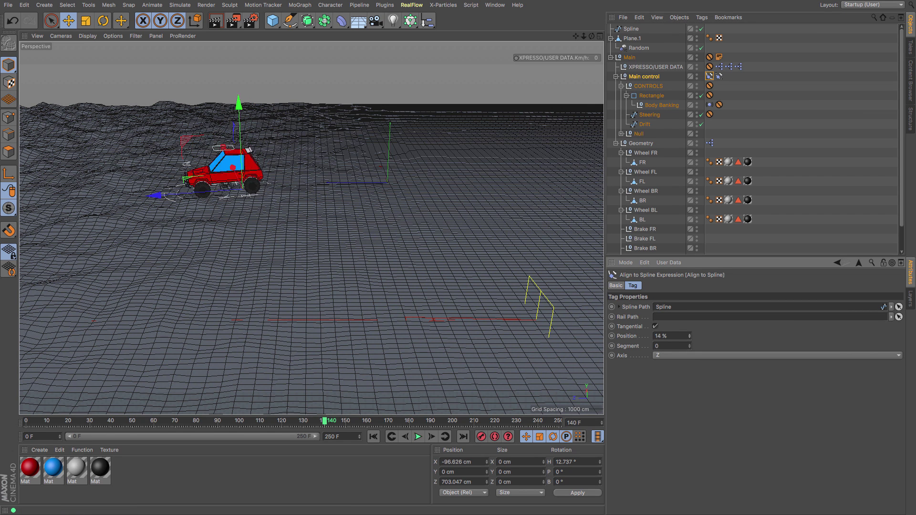
pyautogui.moveTo(689, 336); pyautogui.dragTo(706, 336)
pyautogui.scroll(-8, 431, 239)
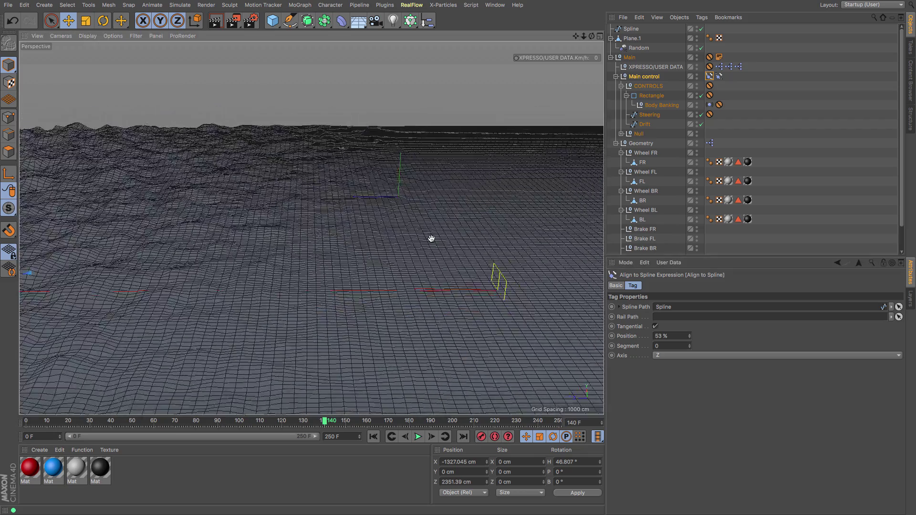
pyautogui.moveTo(689, 336)
pyautogui.mouseDown()
pyautogui.moveTo(702, 336)
pyautogui.moveTo(668, 336)
pyautogui.moveTo(702, 336)
pyautogui.mouseUp()
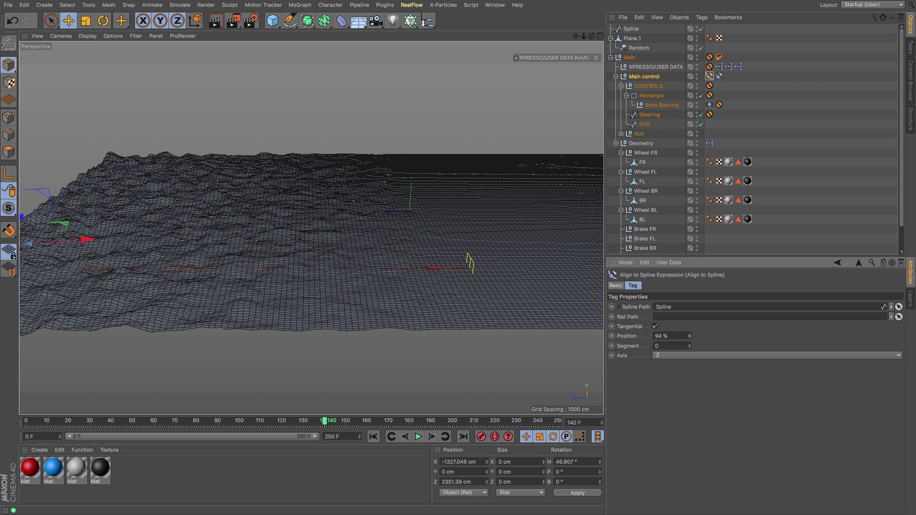
pyautogui.moveTo(705, 336); pyautogui.dragTo(669, 336)
pyautogui.scroll(3, 435, 235)
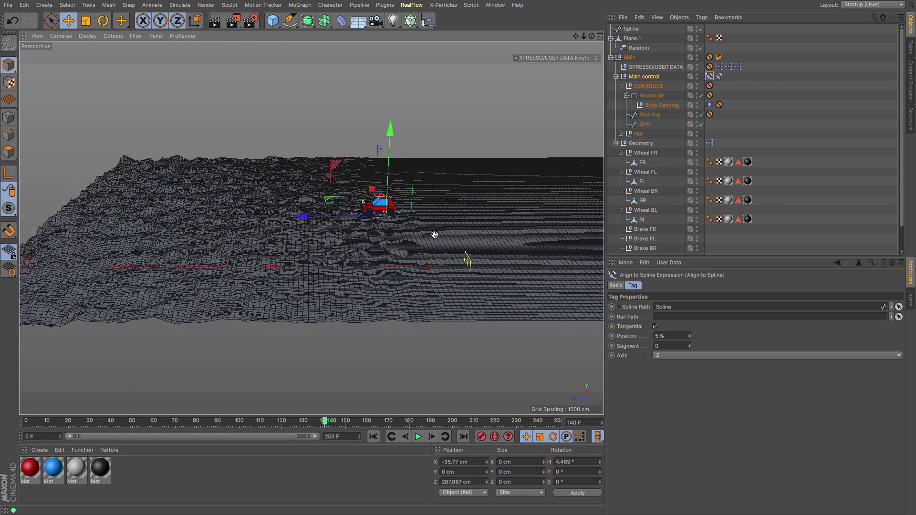
pyautogui.scroll(3, 435, 235)
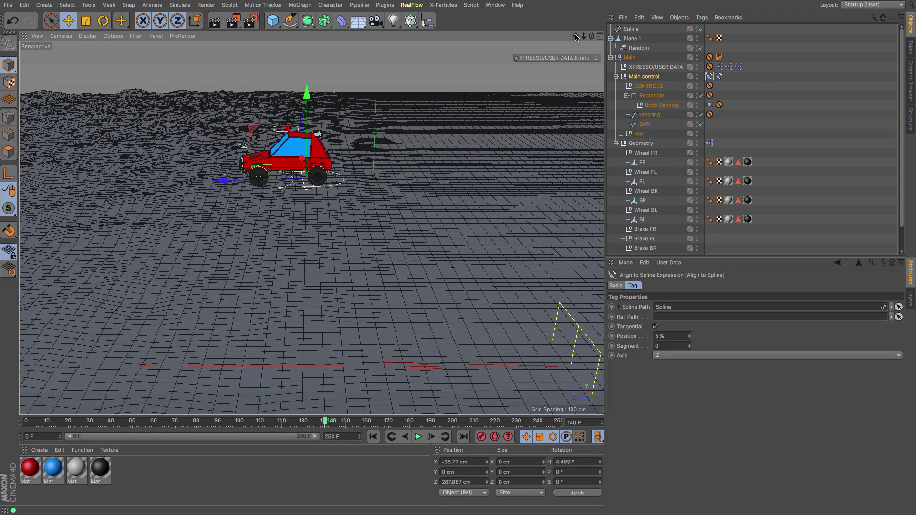
# Search the Content Browser presets for 'car'
pyautogui.keyDown('alt'); pyautogui.moveTo(434, 236); pyautogui.dragTo(315, 227); pyautogui.keyUp('alt')
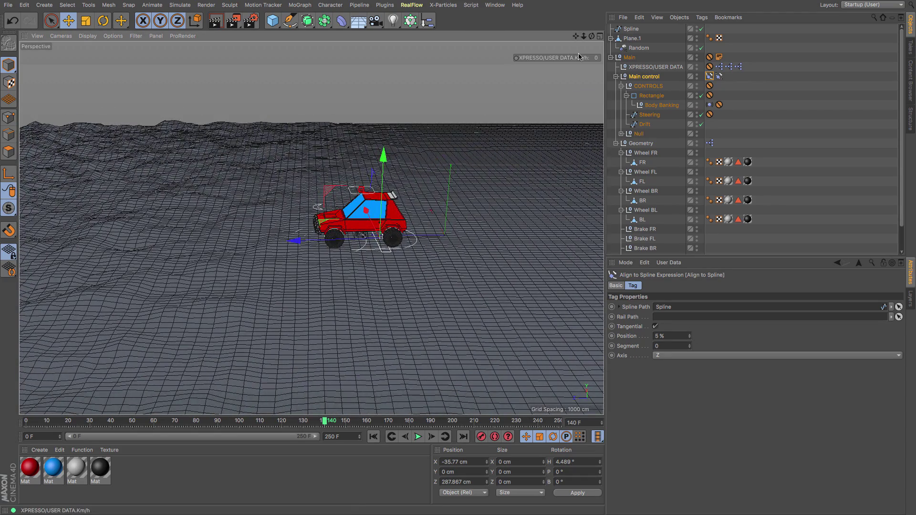
pyautogui.click(912, 83)
pyautogui.click(890, 18)
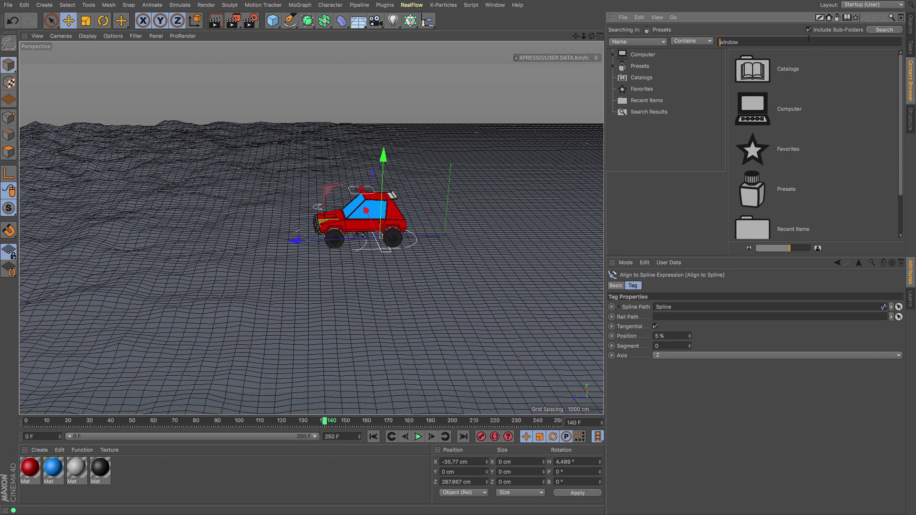
pyautogui.write('car')
pyautogui.press('Return')
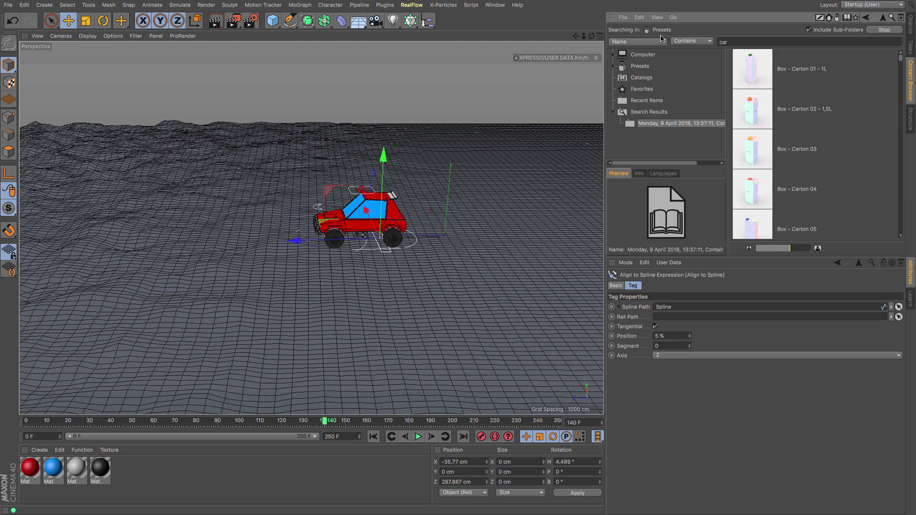
# Scroll the search results to Car - Hot Hatch - Dosch Design
pyautogui.scroll(-5, 809, 79)
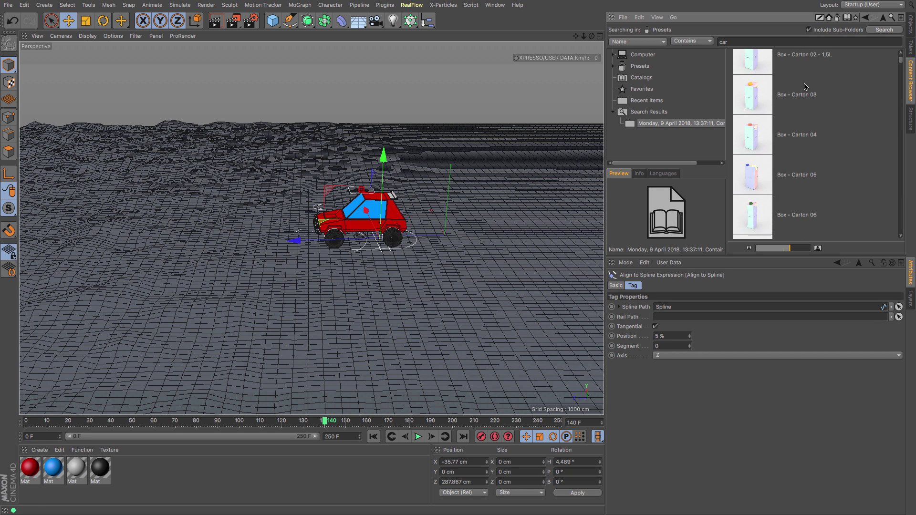
pyautogui.scroll(-12, 809, 87)
pyautogui.scroll(7, 809, 88)
pyautogui.scroll(2, 809, 88)
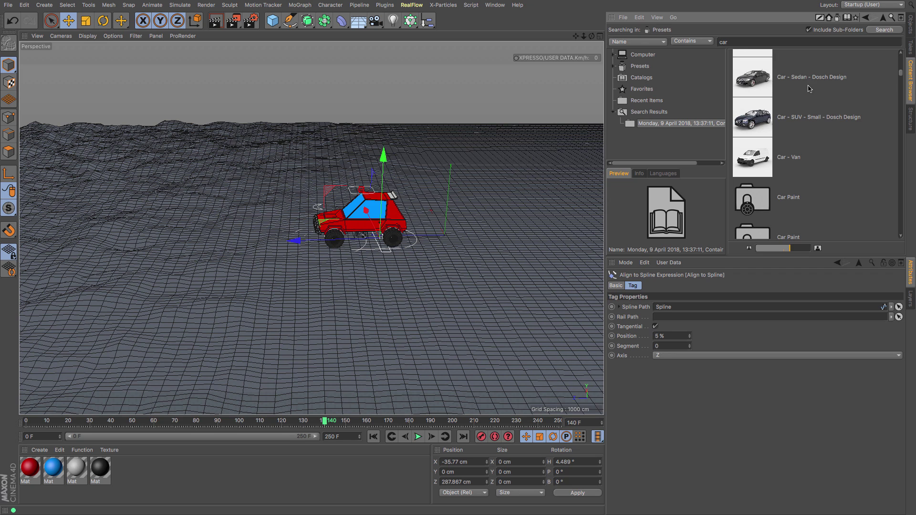
pyautogui.scroll(1, 809, 89)
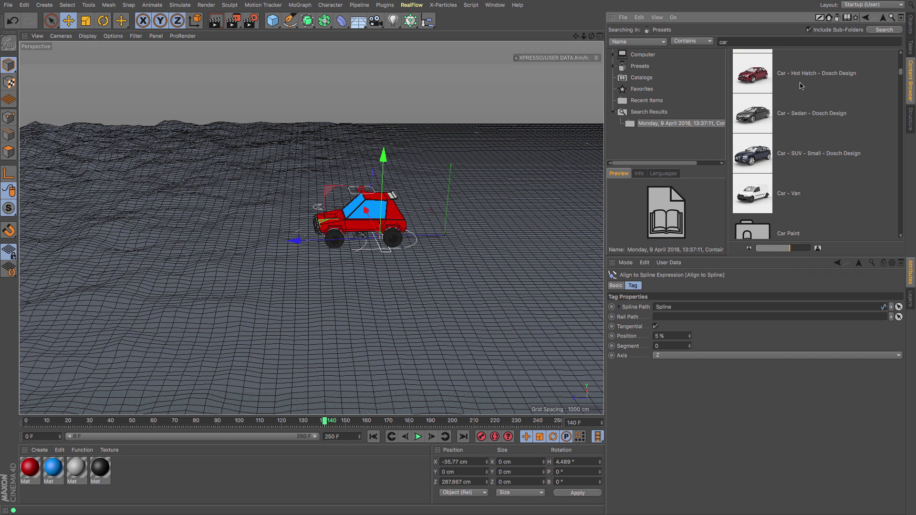
pyautogui.scroll(1, 802, 87)
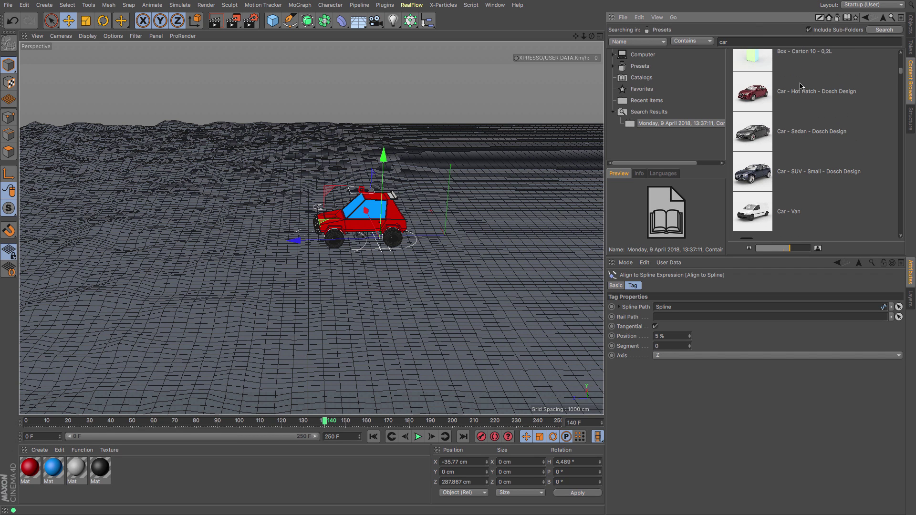
# Merge the Car - Hot Hatch model and hide Plane.1 in viewport and render
pyautogui.doubleClick(752, 93)
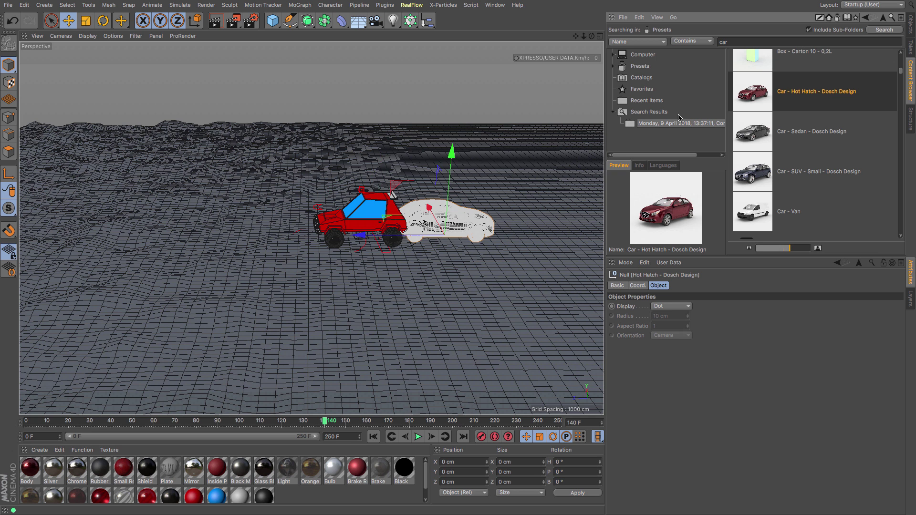
pyautogui.click(911, 25)
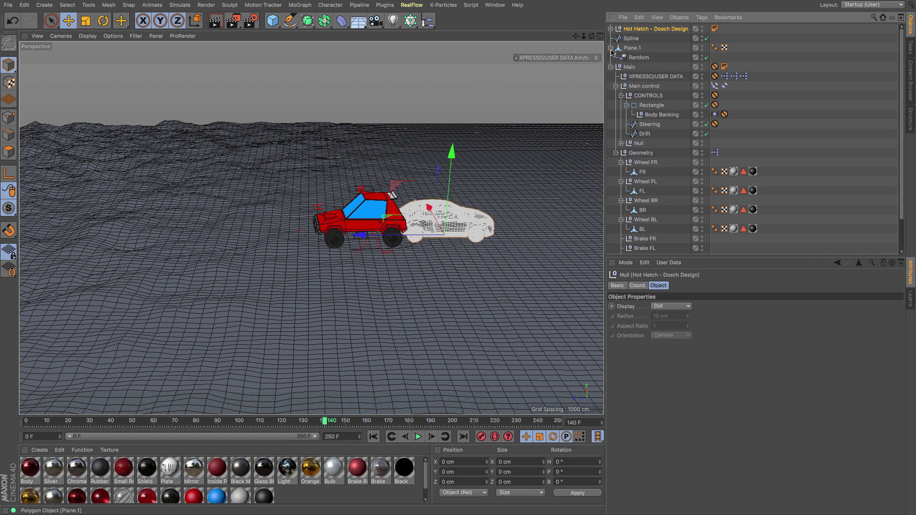
pyautogui.moveTo(576, 38); pyautogui.dragTo(642, 56)
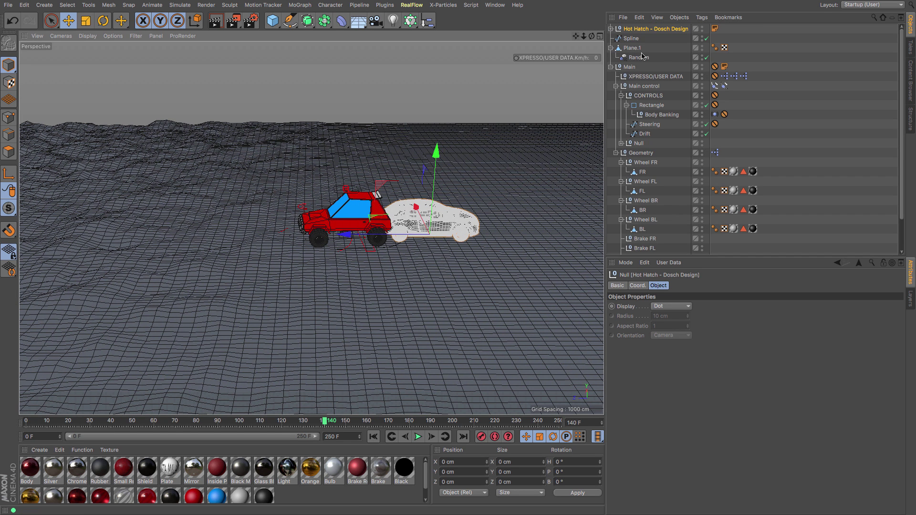
pyautogui.click(702, 47)
pyautogui.click(703, 47)
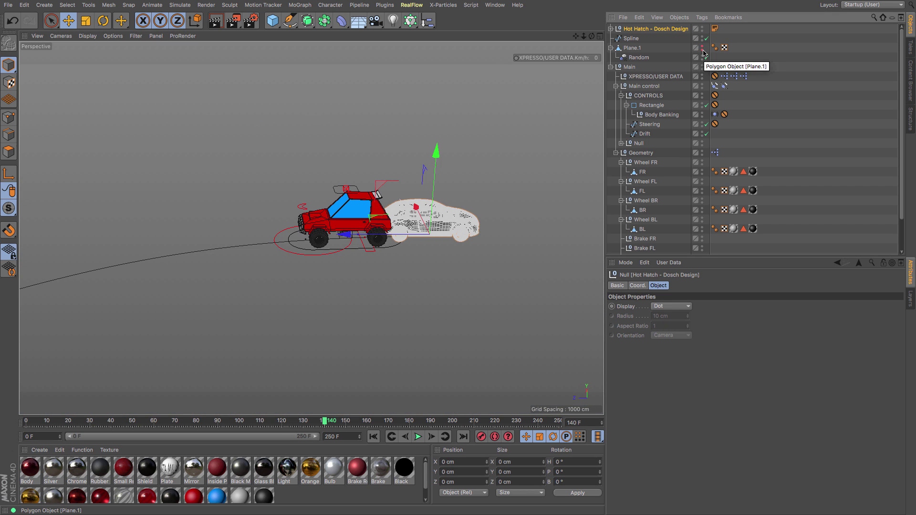
pyautogui.click(703, 50)
pyautogui.click(702, 49)
pyautogui.click(703, 37)
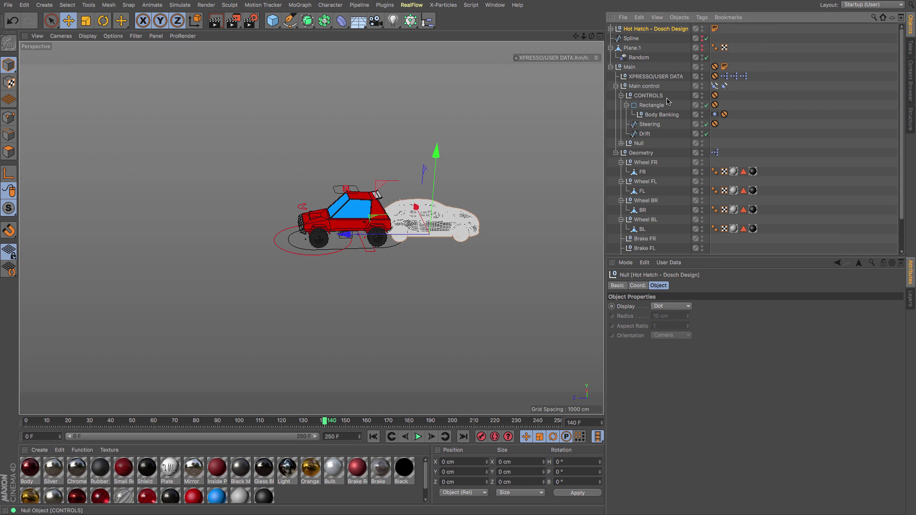
# Delete the old FR, FL, BR, BL wheels and CAR BODY, then frame the Hot Hatch
pyautogui.click(645, 162)
pyautogui.click(643, 173)
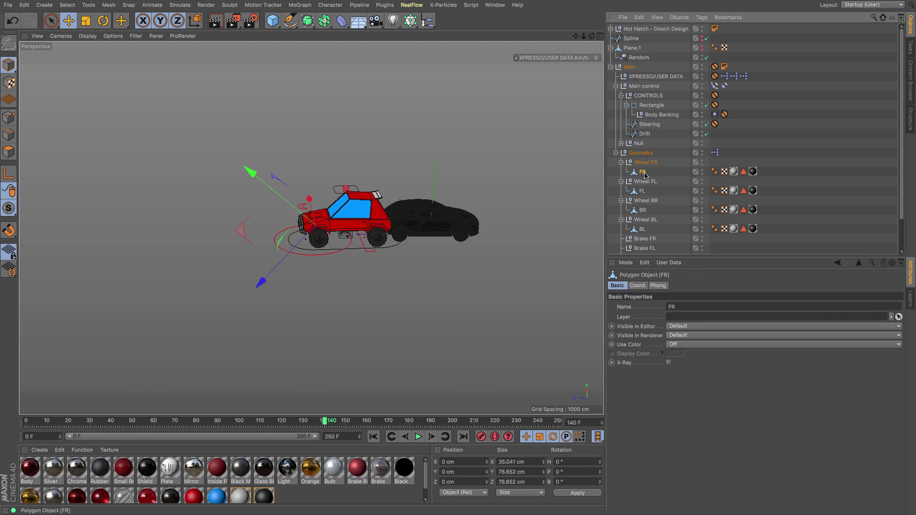
pyautogui.press('Delete')
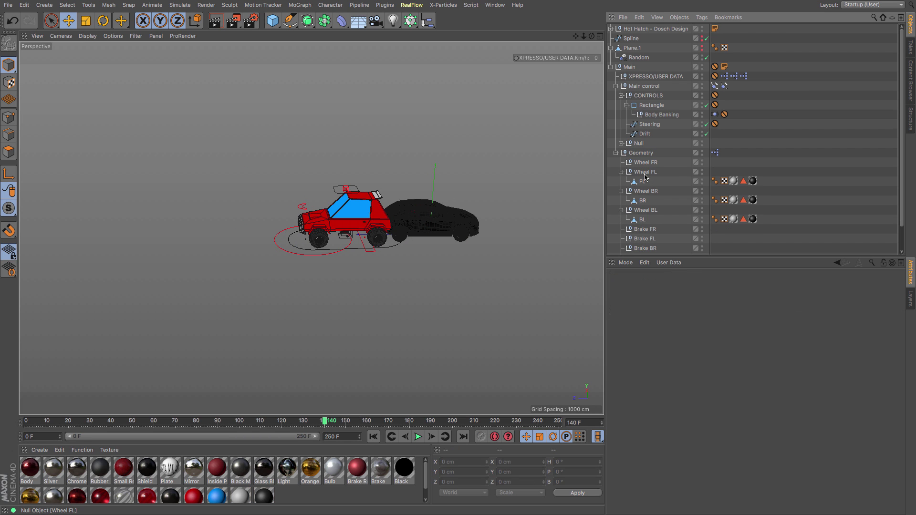
pyautogui.click(643, 182)
pyautogui.press('Delete')
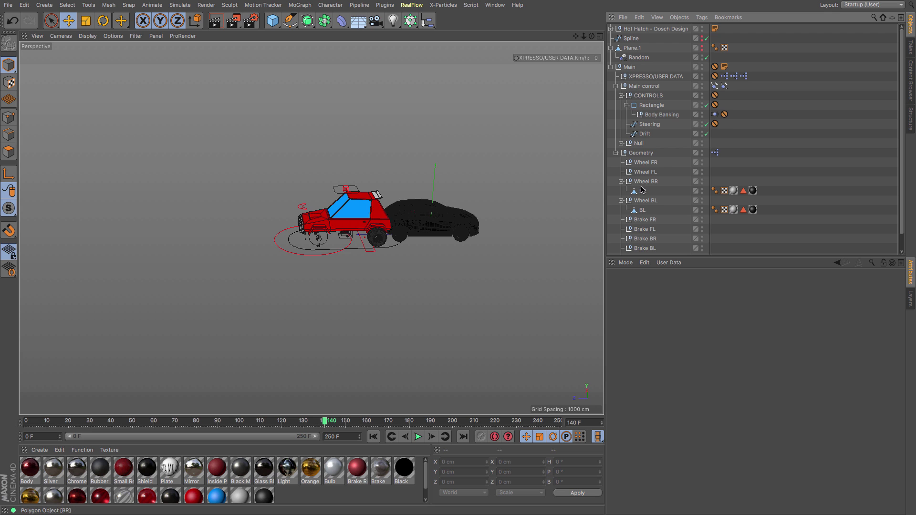
pyautogui.click(643, 191)
pyautogui.press('Delete')
pyautogui.click(642, 201)
pyautogui.press('Delete')
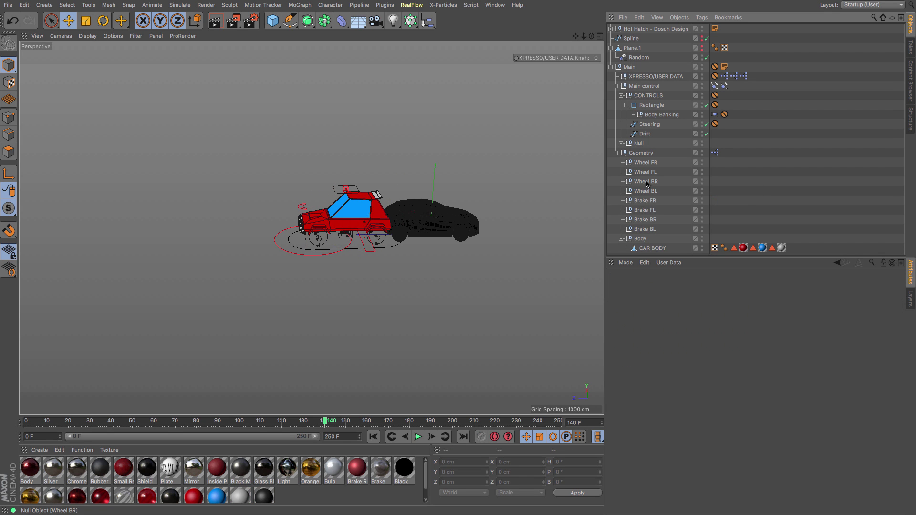
pyautogui.click(643, 249)
pyautogui.press('Delete')
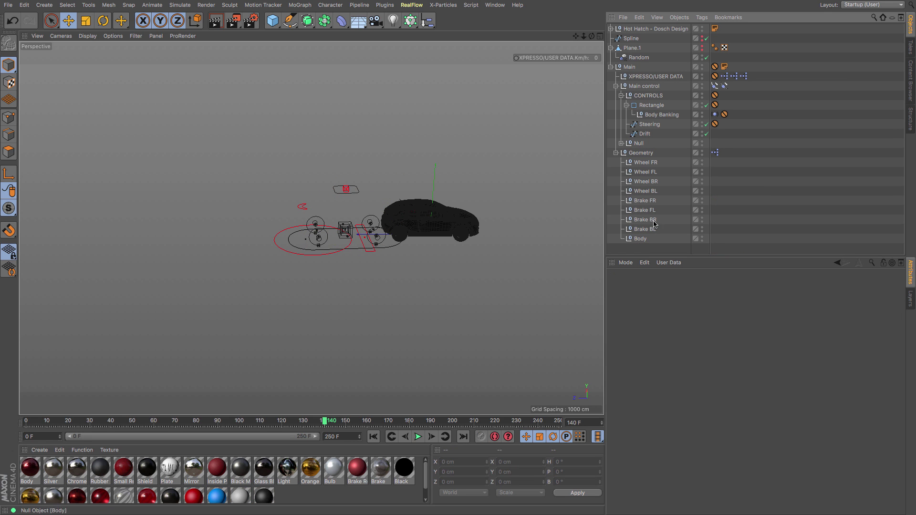
pyautogui.click(656, 29)
pyautogui.press('o')
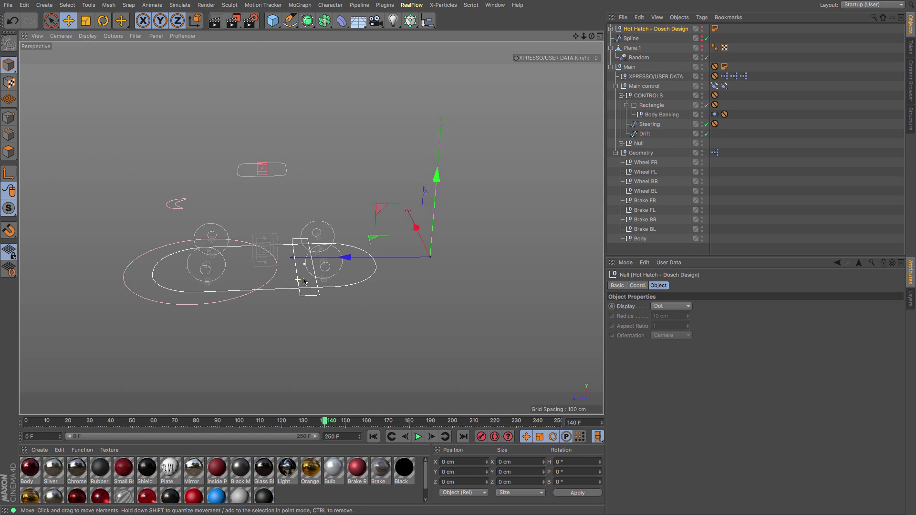
# Orbit around the rig and select the Steering spline
pyautogui.moveTo(315, 288)
pyautogui.keyDown('alt'); pyautogui.mouseDown()
pyautogui.moveTo(469, 254)
pyautogui.moveTo(480, 289)
pyautogui.moveTo(329, 290)
pyautogui.mouseUp(); pyautogui.keyUp('alt')
pyautogui.scroll(5, 272, 276)
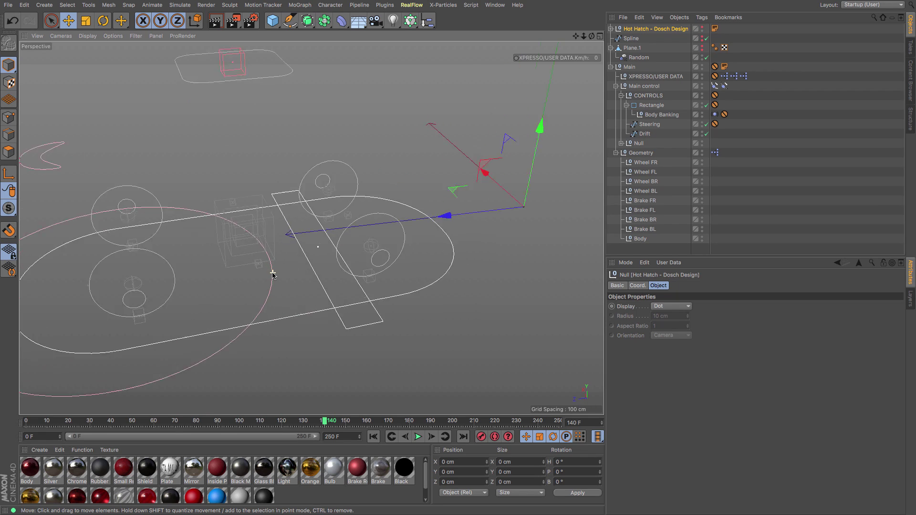
pyautogui.scroll(3, 205, 328)
pyautogui.keyDown('alt'); pyautogui.moveTo(206, 327); pyautogui.dragTo(225, 336); pyautogui.keyUp('alt')
pyautogui.click(219, 348)
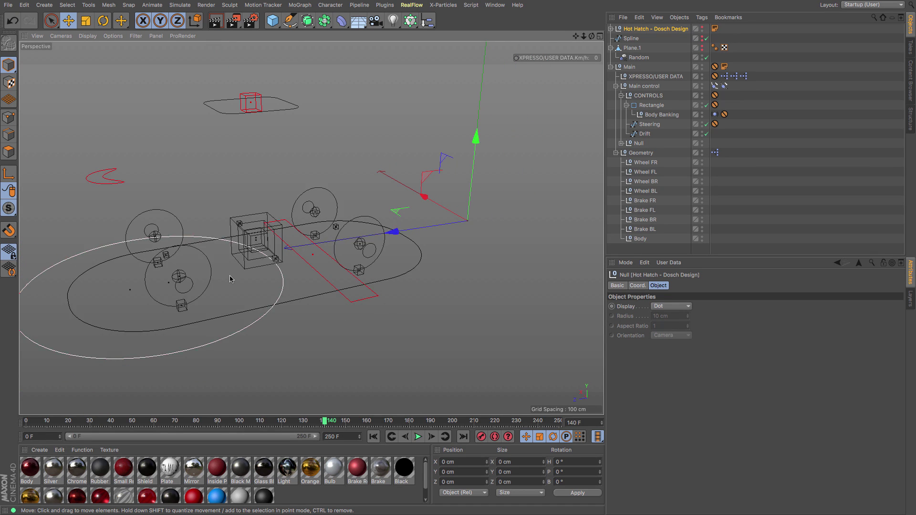
pyautogui.click(104, 181)
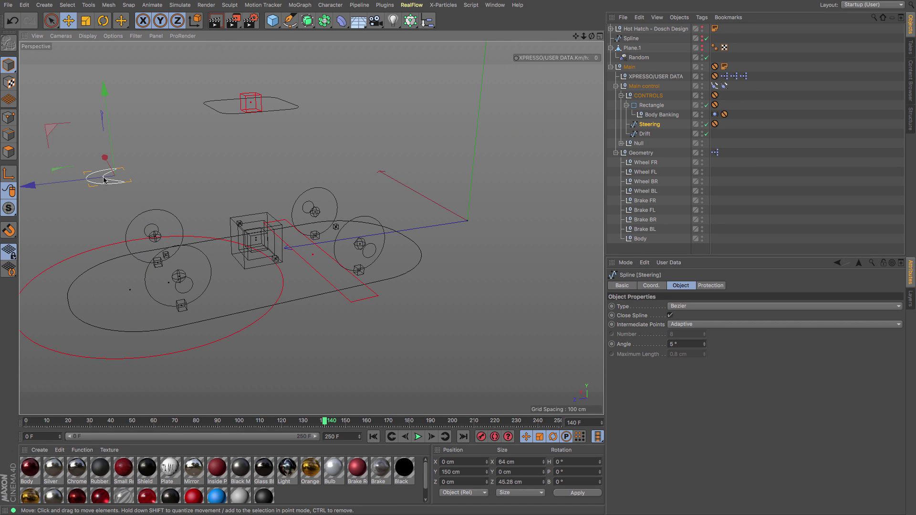
# Swing the Steering spline's heading back and forth, ending near -2.6°
pyautogui.click(103, 21)
pyautogui.moveTo(143, 189)
pyautogui.mouseDown()
pyautogui.moveTo(163, 177)
pyautogui.moveTo(142, 189)
pyautogui.mouseUp()
pyautogui.keyDown('alt'); pyautogui.moveTo(168, 282); pyautogui.dragTo(198, 291); pyautogui.keyUp('alt')
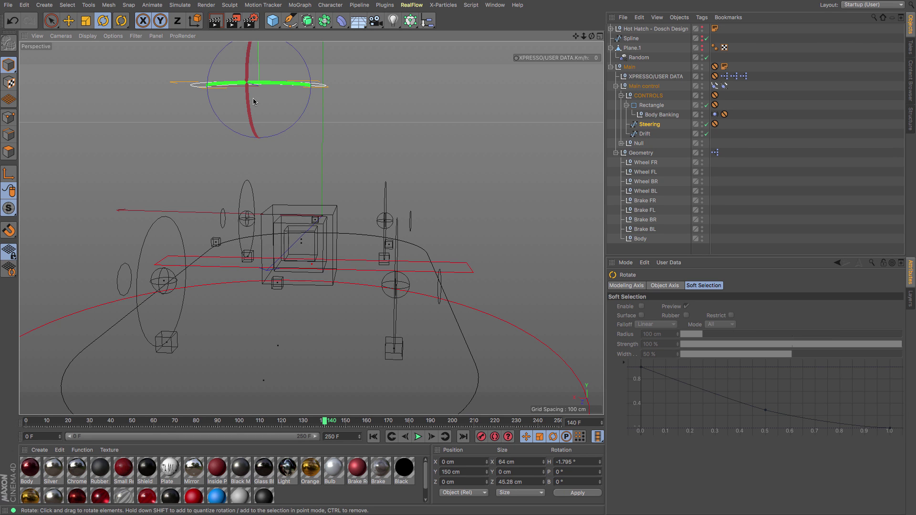
pyautogui.moveTo(256, 85)
pyautogui.mouseDown()
pyautogui.moveTo(281, 84)
pyautogui.moveTo(234, 86)
pyautogui.moveTo(267, 92)
pyautogui.moveTo(256, 95)
pyautogui.mouseUp()
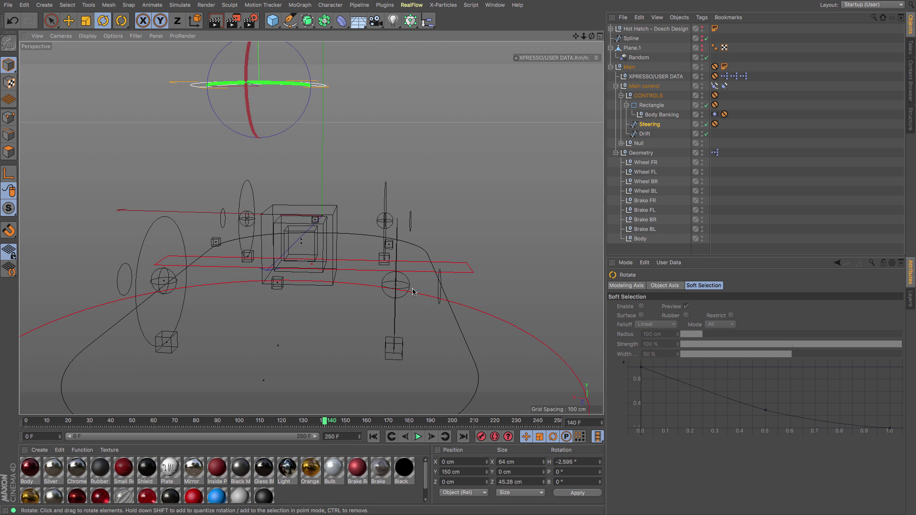
pyautogui.keyDown('alt'); pyautogui.moveTo(429, 241); pyautogui.dragTo(293, 284); pyautogui.keyUp('alt')
# Lengthen the rig's Main Spline using XPRESSO/USER DATA's User Data settings
pyautogui.click(654, 76)
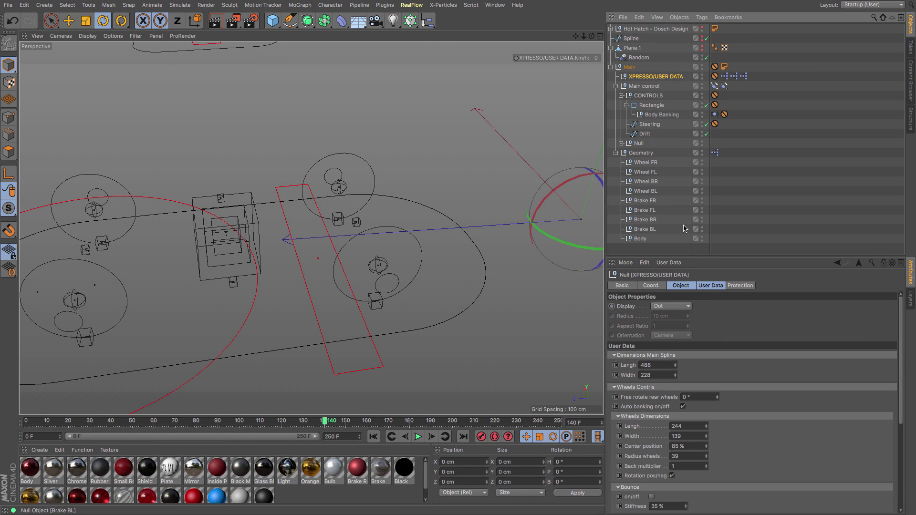
pyautogui.click(709, 286)
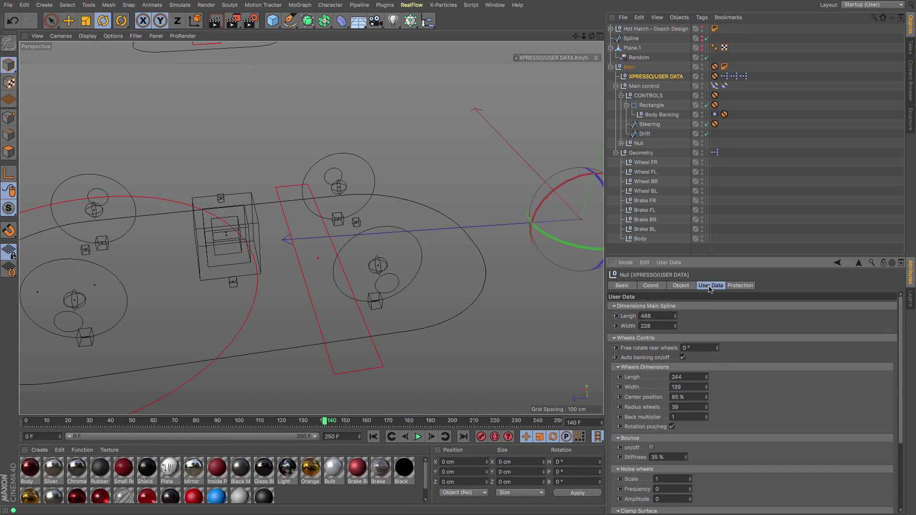
pyautogui.moveTo(675, 316)
pyautogui.mouseDown()
pyautogui.moveTo(701, 316)
pyautogui.moveTo(670, 316)
pyautogui.moveTo(688, 326)
pyautogui.moveTo(677, 326)
pyautogui.mouseUp()
pyautogui.moveTo(710, 257); pyautogui.dragTo(710, 251)
# Shrink the wheel Length to fit the car, test the Back multiplier up to 3.2, return it to 1
pyautogui.scroll(-2, 769, 325)
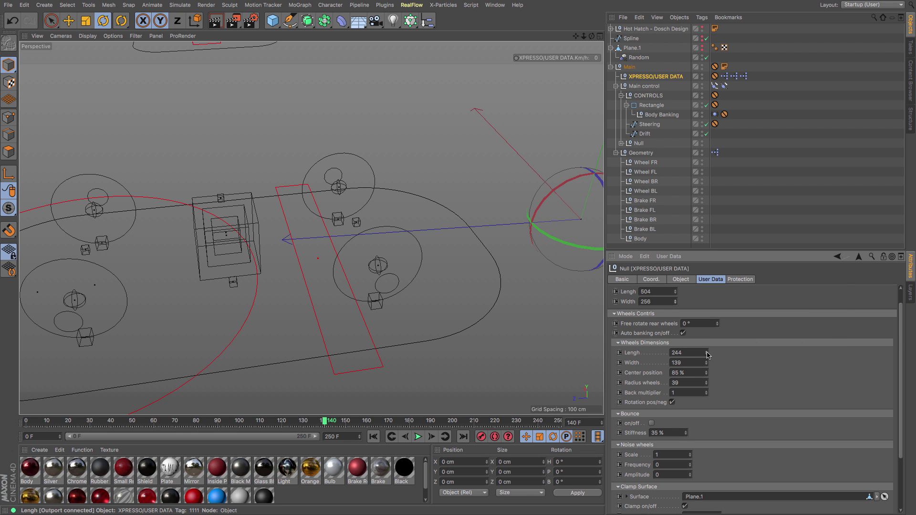
pyautogui.moveTo(707, 355); pyautogui.dragTo(706, 385)
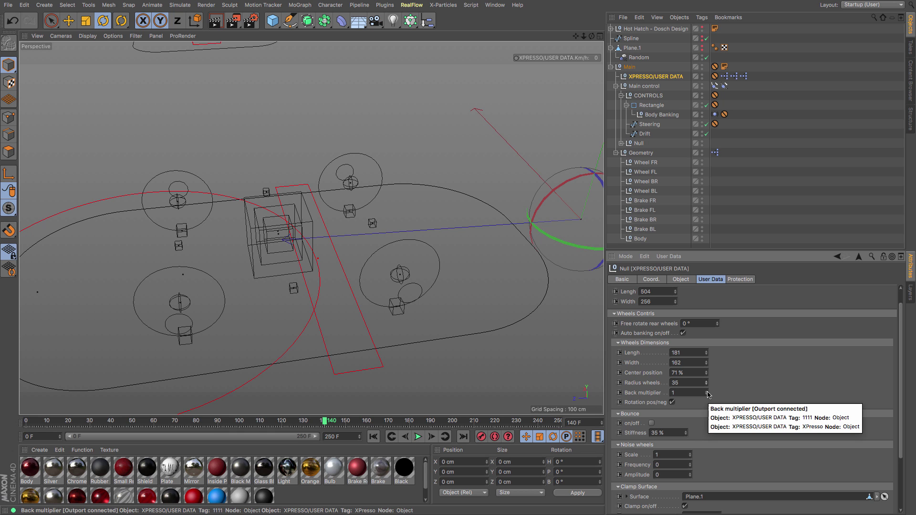
pyautogui.moveTo(709, 394); pyautogui.dragTo(707, 394)
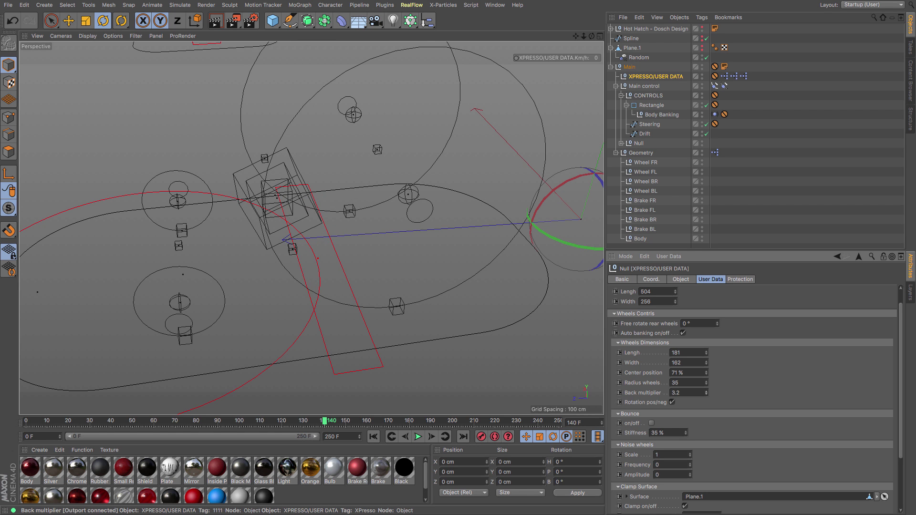
pyautogui.moveTo(707, 394); pyautogui.dragTo(707, 397)
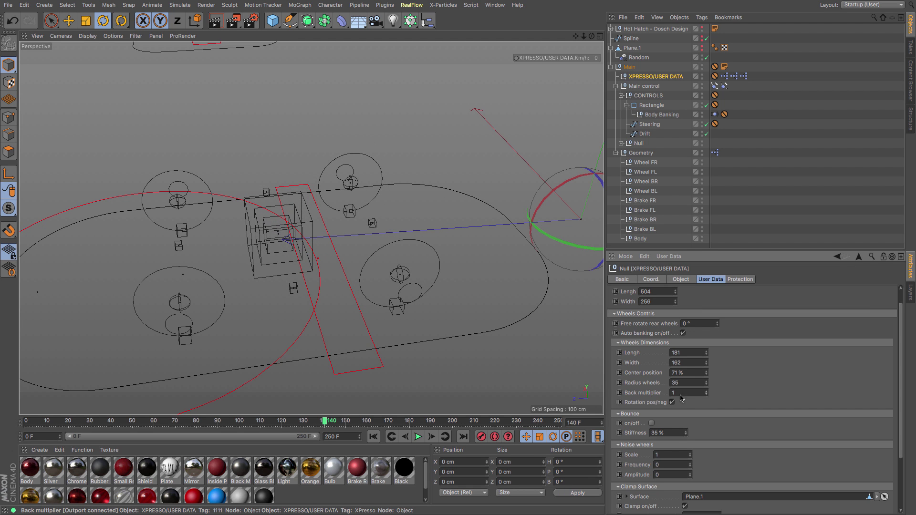
pyautogui.scroll(-1, 674, 397)
pyautogui.press('e')
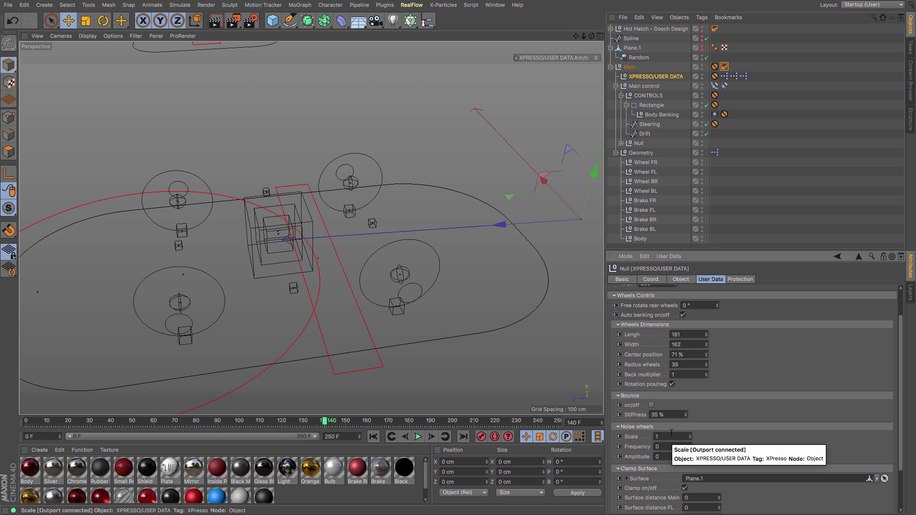
pyautogui.scroll(-3, 745, 425)
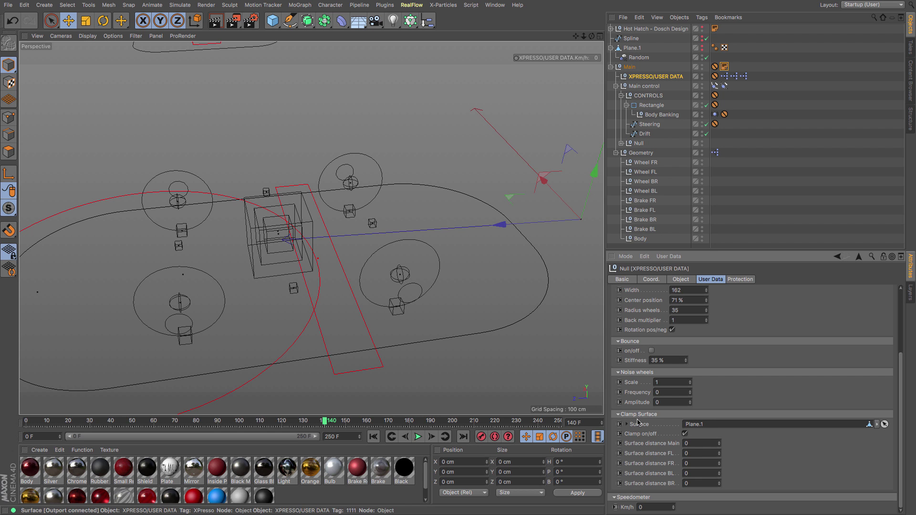
pyautogui.click(697, 443)
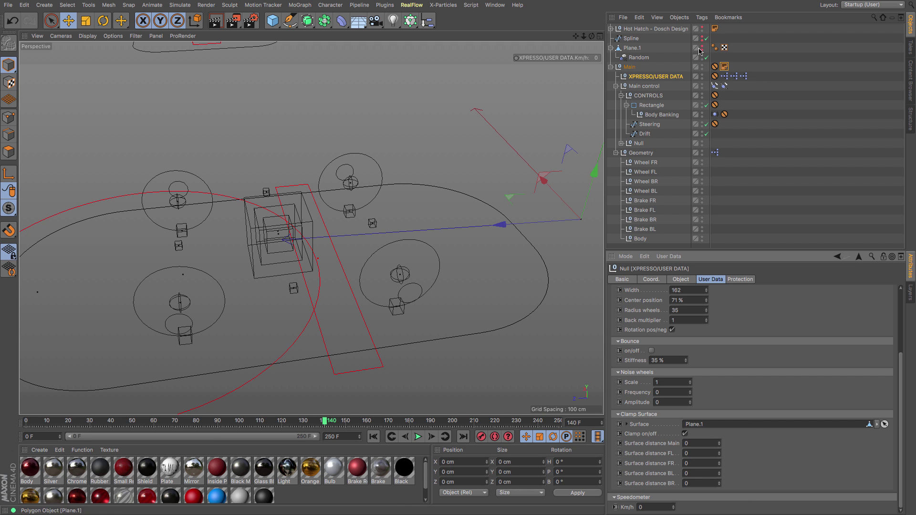
# Unhide the Hot Hatch car, set Align to Spline Position to 0 %, and disable the tag
pyautogui.click(702, 27)
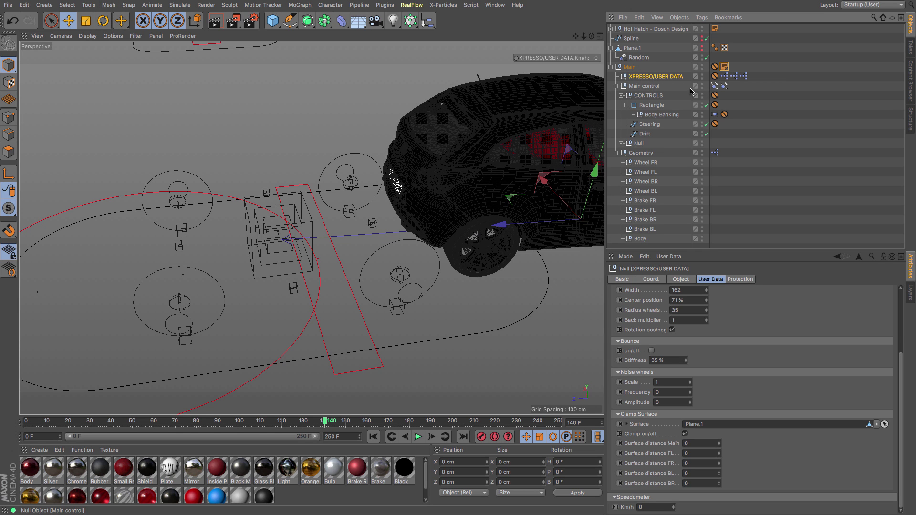
pyautogui.click(715, 85)
pyautogui.click(677, 329)
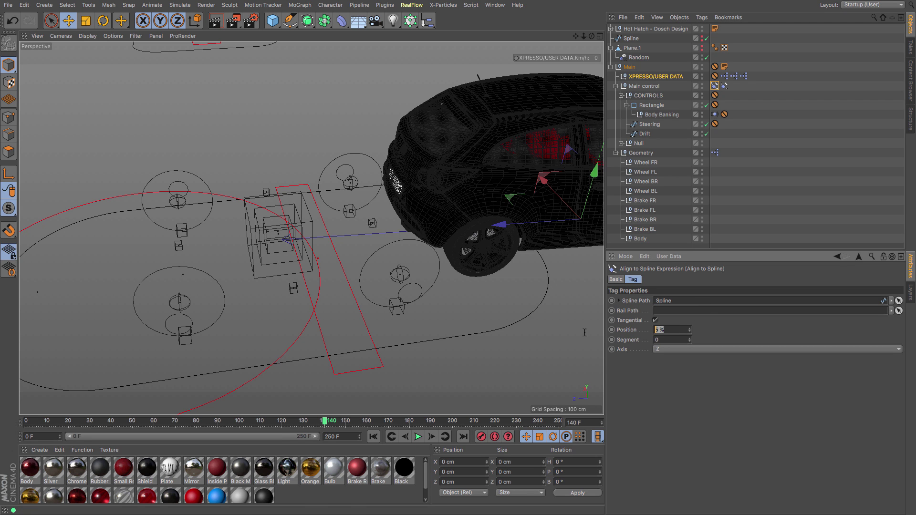
pyautogui.write('0')
pyautogui.press('Return')
pyautogui.click(616, 280)
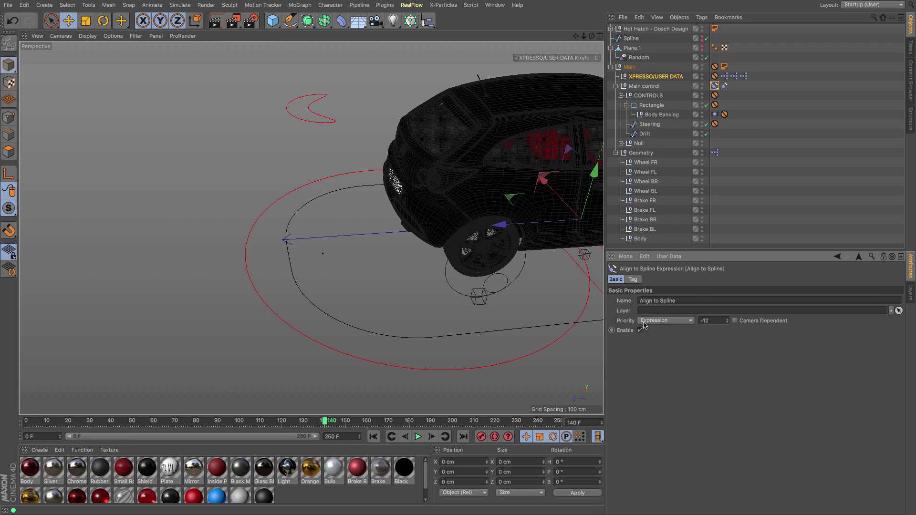
pyautogui.click(640, 331)
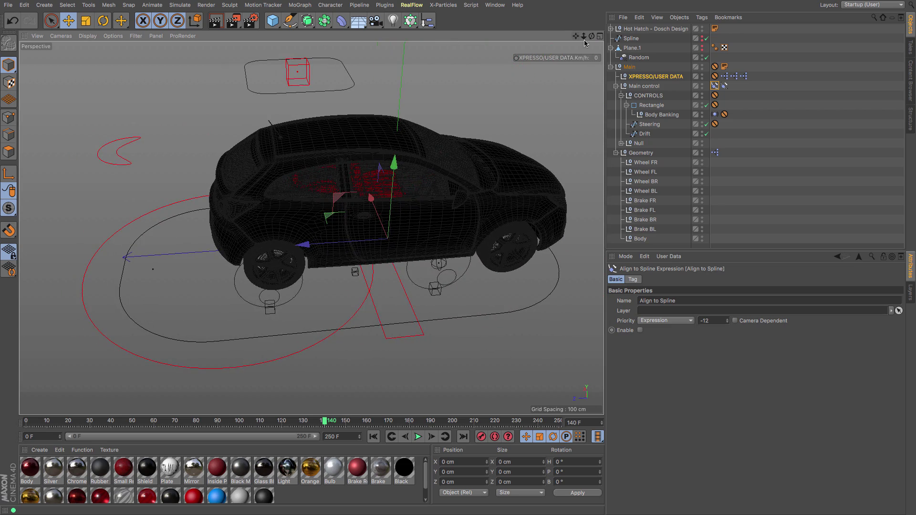
# Rotate the Hot Hatch car 180° in heading and switch the viewport to Gouraud Shading
pyautogui.click(656, 29)
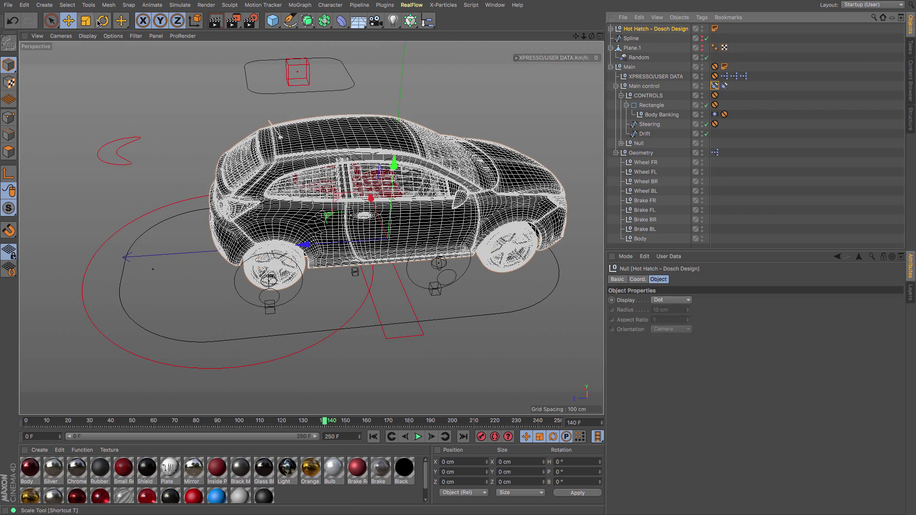
pyautogui.press('r')
pyautogui.moveTo(382, 270); pyautogui.dragTo(480, 263)
pyautogui.click(89, 37)
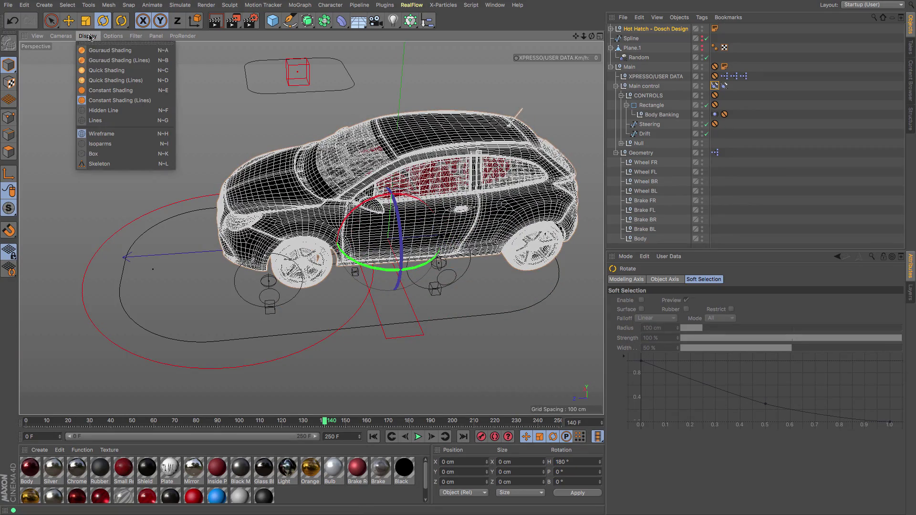
pyautogui.click(98, 60)
# Set the Main control null's position to 0 cm on X, Y and Z
pyautogui.click(241, 105)
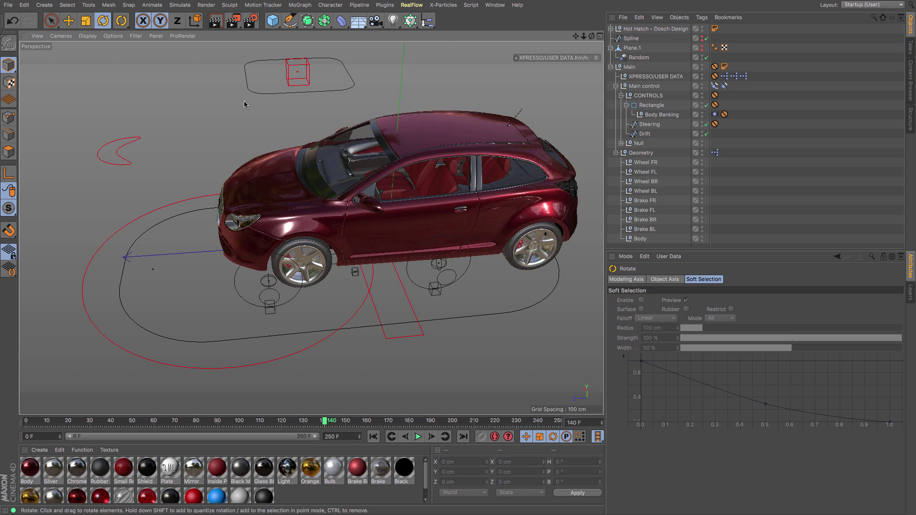
pyautogui.click(69, 21)
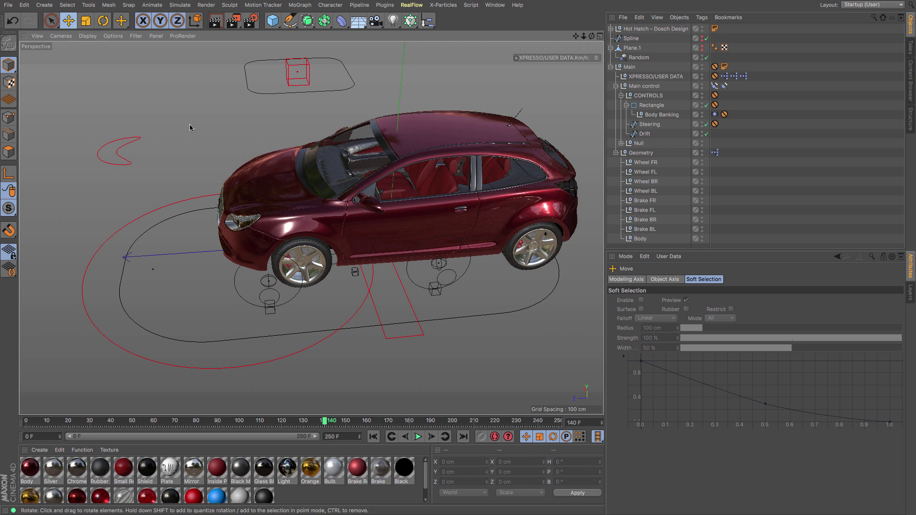
pyautogui.click(632, 29)
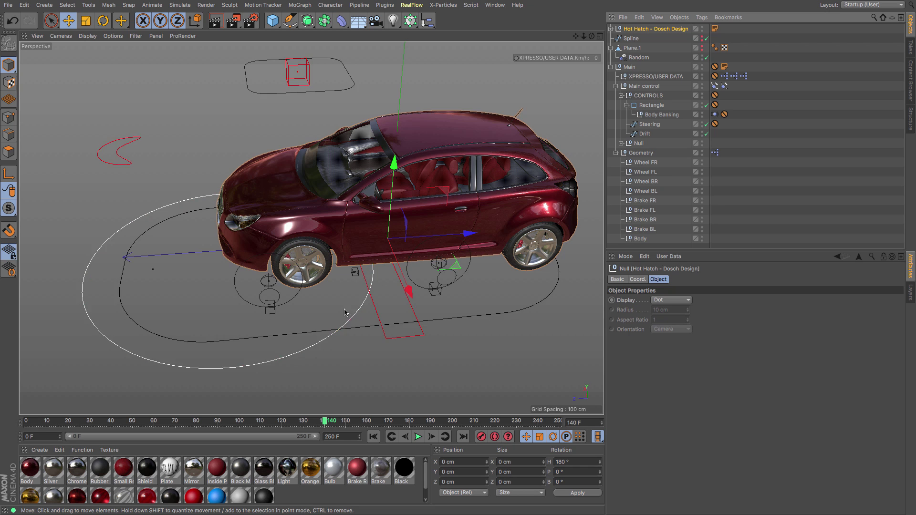
pyautogui.keyDown('alt'); pyautogui.moveTo(334, 287); pyautogui.dragTo(454, 260); pyautogui.keyUp('alt')
pyautogui.click(644, 86)
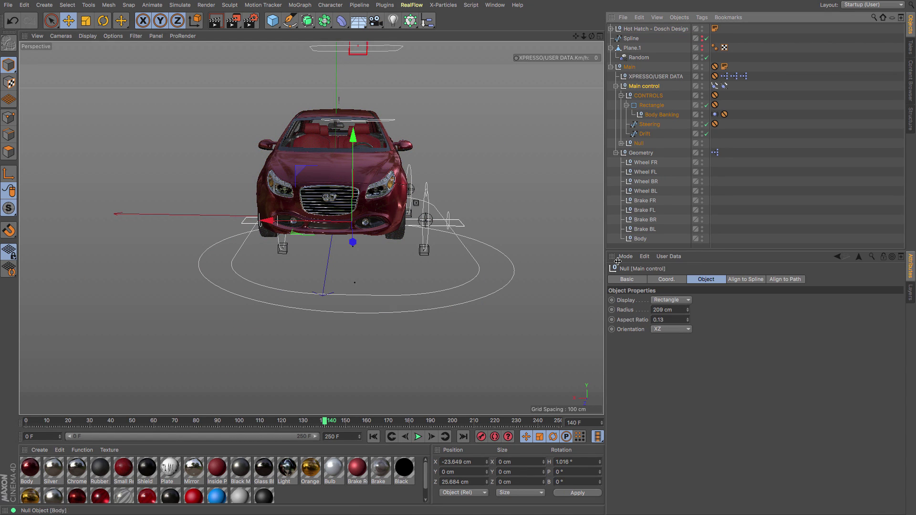
pyautogui.click(471, 462)
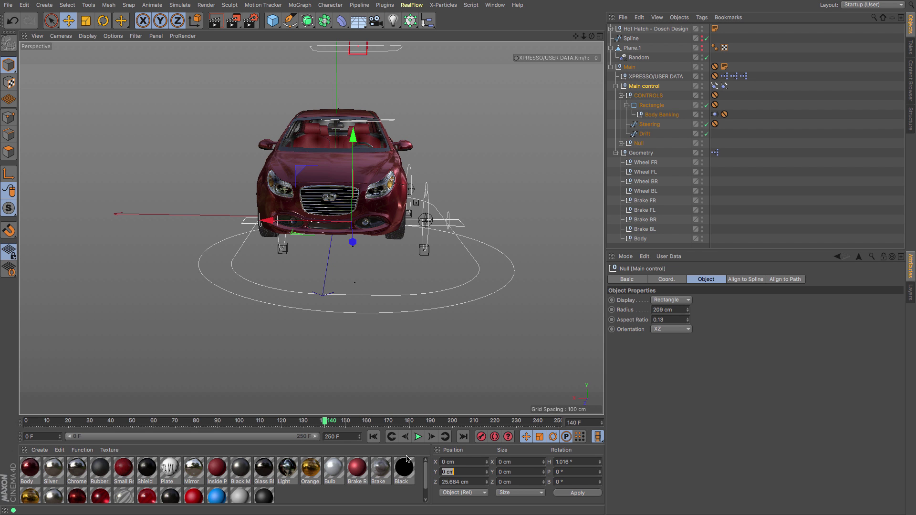
pyautogui.write('0')
pyautogui.press('Return')
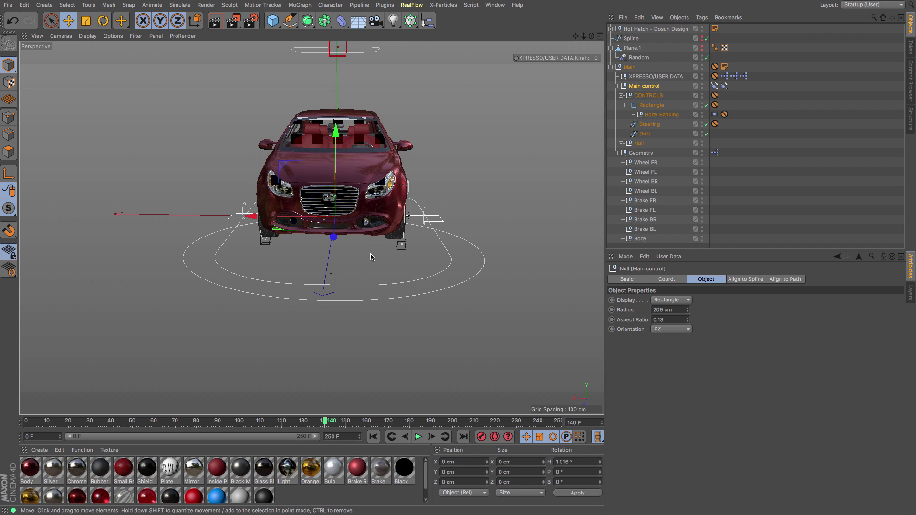
pyautogui.keyDown('alt'); pyautogui.moveTo(391, 224); pyautogui.dragTo(182, 258); pyautogui.keyUp('alt')
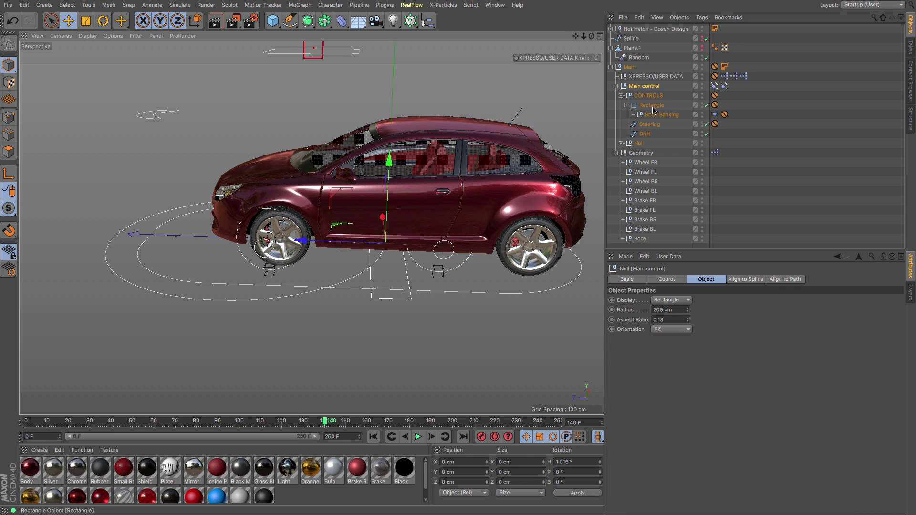
# Expand Hot Hatch > Wheels > Group and collapse the symmetry objects into plain wheel groups
pyautogui.click(611, 29)
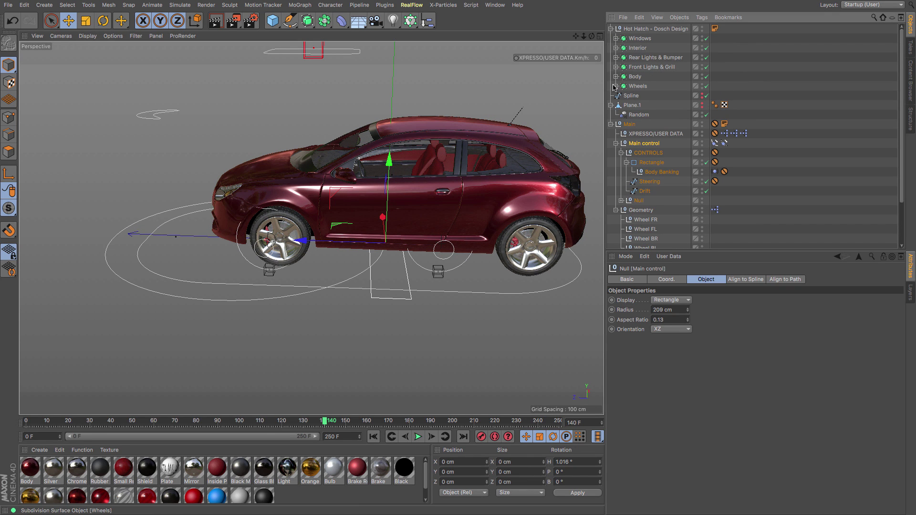
pyautogui.click(616, 86)
pyautogui.click(622, 95)
pyautogui.click(645, 115)
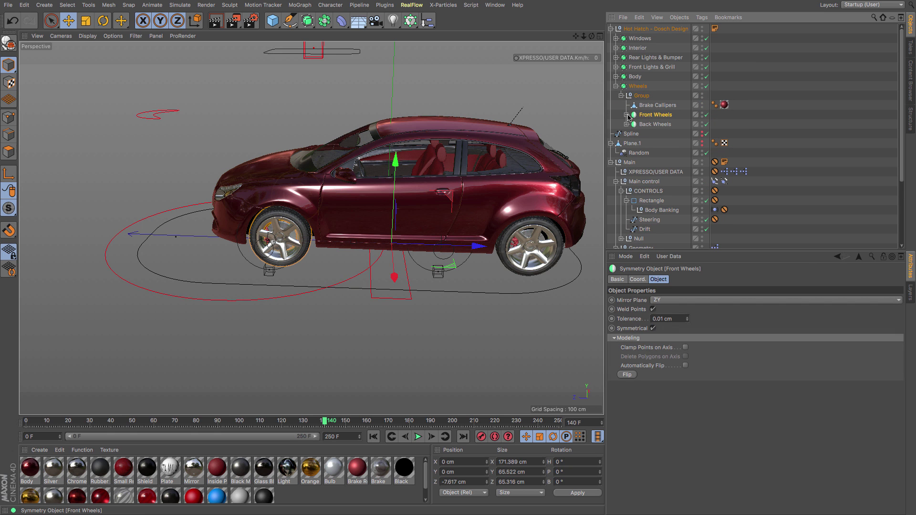
pyautogui.click(626, 114)
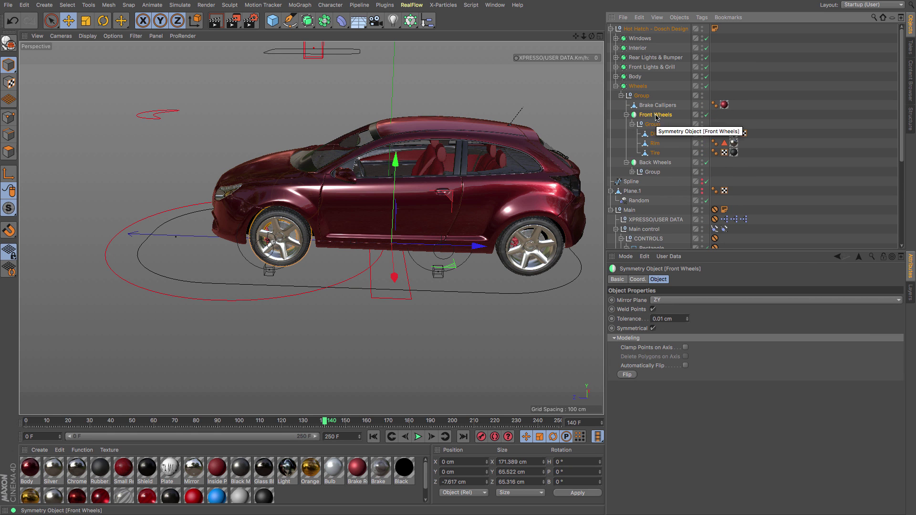
pyautogui.press('Delete')
pyautogui.click(626, 124)
# Rename the two wheel groups R_Back_Wheel and L_Front_wheel
pyautogui.doubleClick(647, 115)
pyautogui.write('R_Back_Wheel')
pyautogui.press('Return')
pyautogui.doubleClick(648, 124)
pyautogui.write('L_Front_wheel')
pyautogui.press('Return')
# Copy a wheel group as L_Back_wheel and nudge R_Back_Wheel along Z in the Right view
pyautogui.keyDown('ctrl'); pyautogui.moveTo(334, 237); pyautogui.dragTo(585, 245); pyautogui.keyUp('ctrl')
pyautogui.write('L_Back_wheel')
pyautogui.press('Return')
pyautogui.click(657, 115)
pyautogui.press('F3')
pyautogui.press('o')
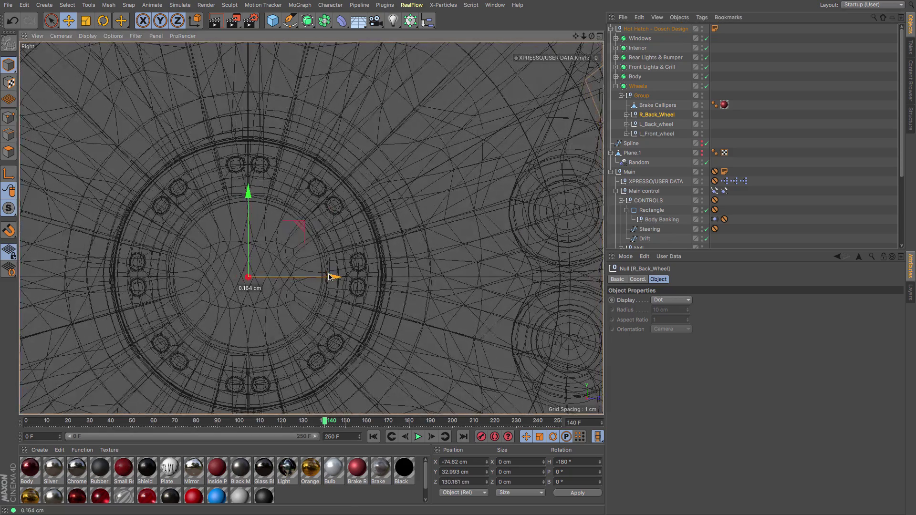
pyautogui.moveTo(329, 277); pyautogui.dragTo(326, 277)
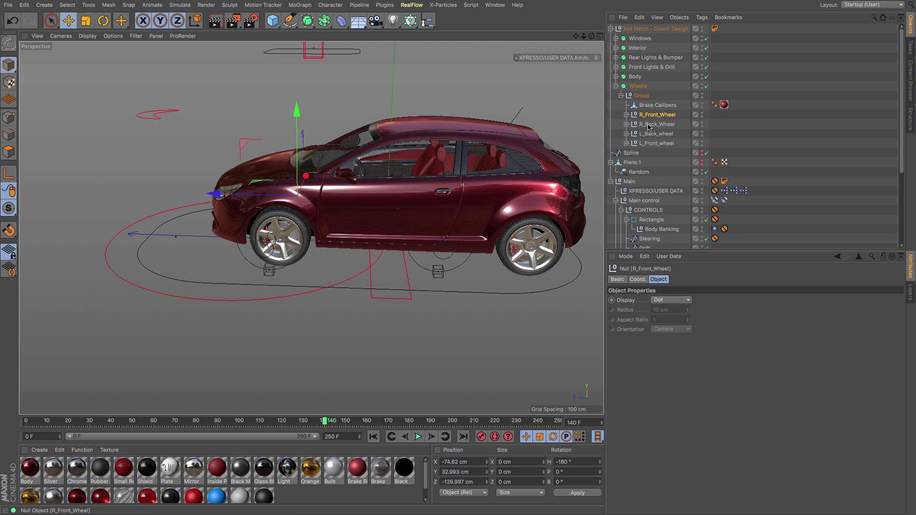
pyautogui.scroll(-3, 737, 232)
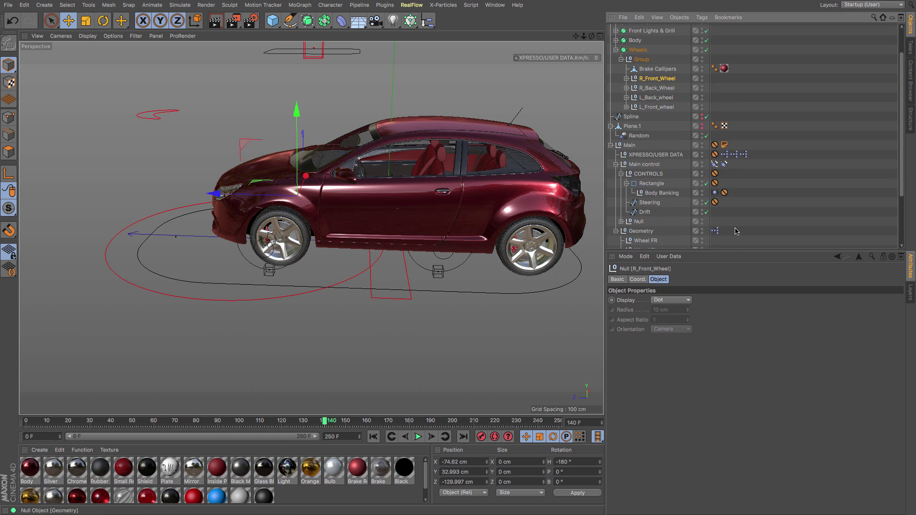
pyautogui.scroll(-3, 737, 232)
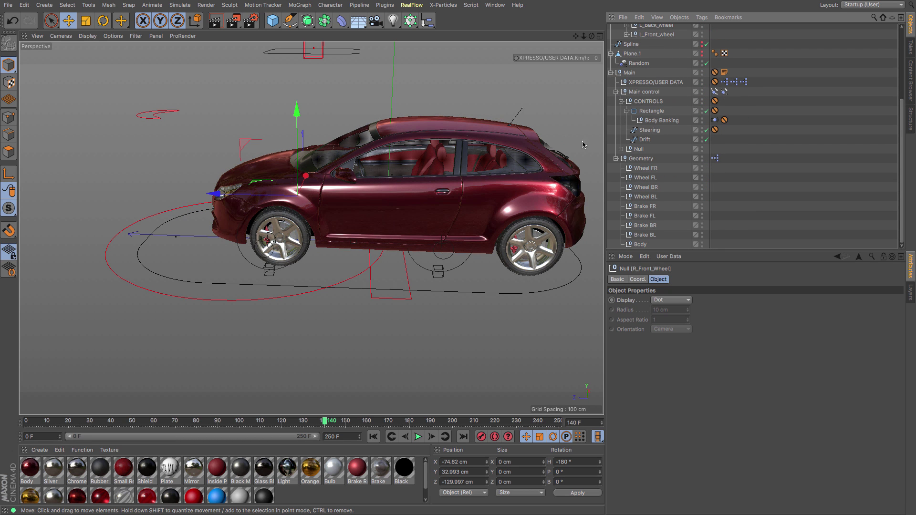
# Use Size+ mode to read R_Front_Wheel's full size, about 22 × 65.5 × 65.3 cm
pyautogui.scroll(6, 664, 130)
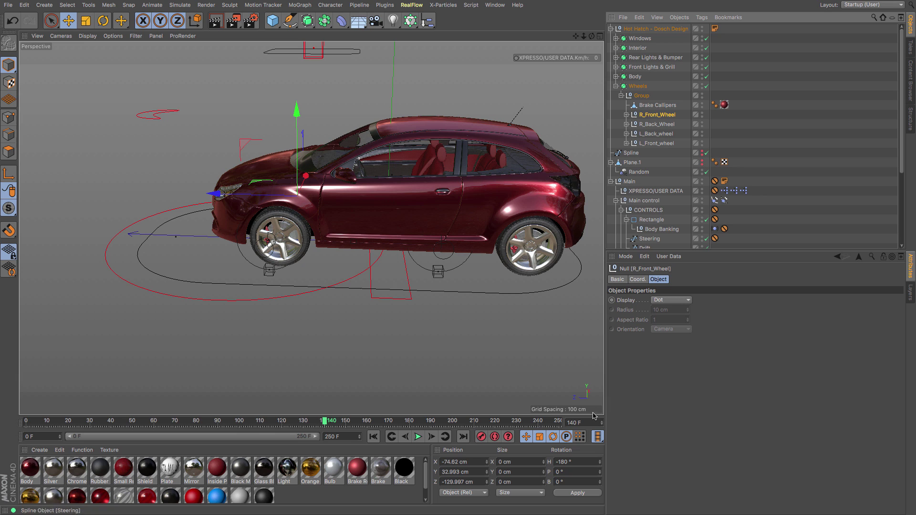
pyautogui.click(539, 495)
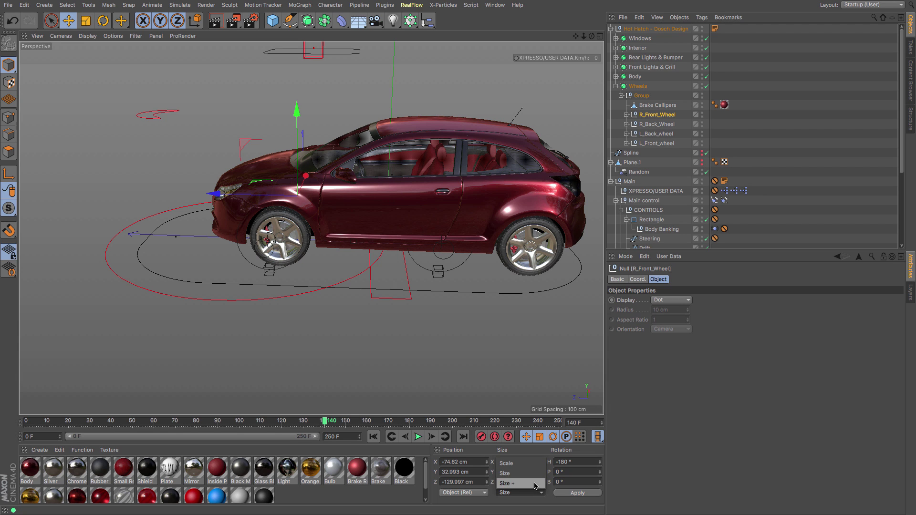
pyautogui.click(535, 483)
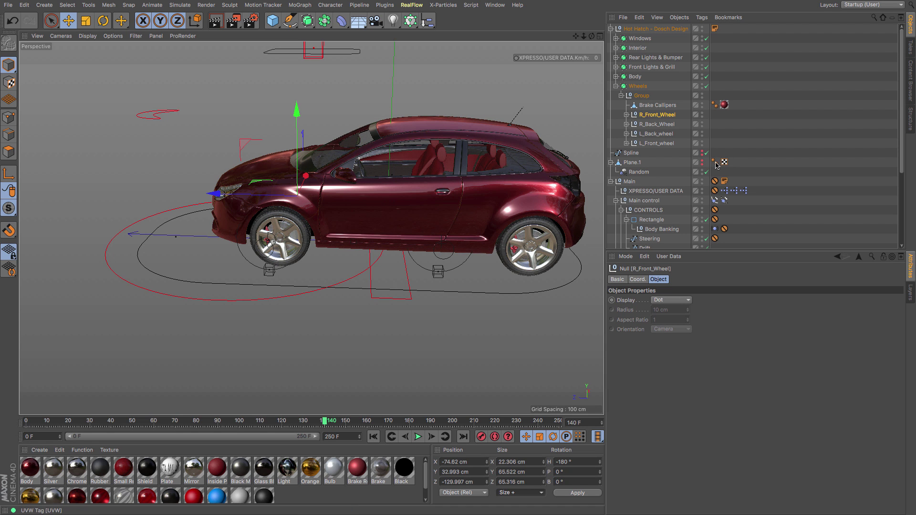
pyautogui.click(654, 201)
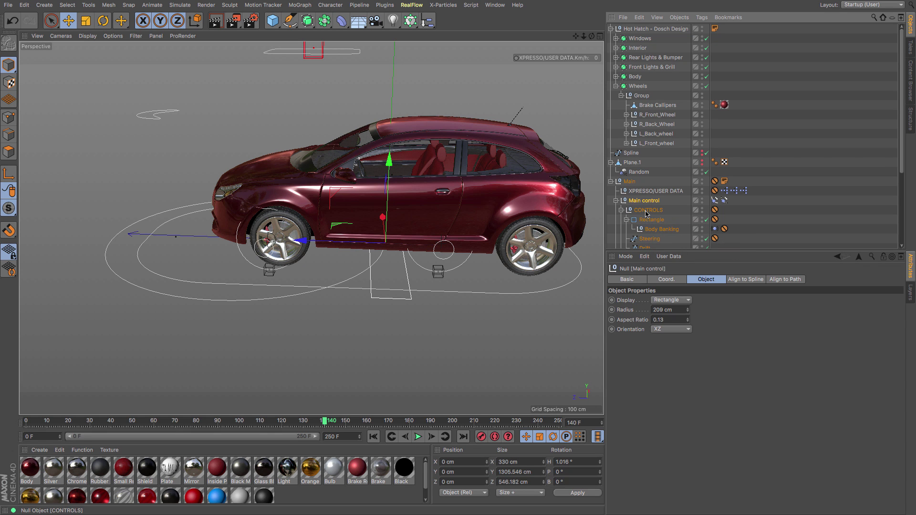
# Set the rig's Radius wheels to 65.5/2, giving 32.75
pyautogui.click(646, 192)
pyautogui.scroll(-5, 744, 358)
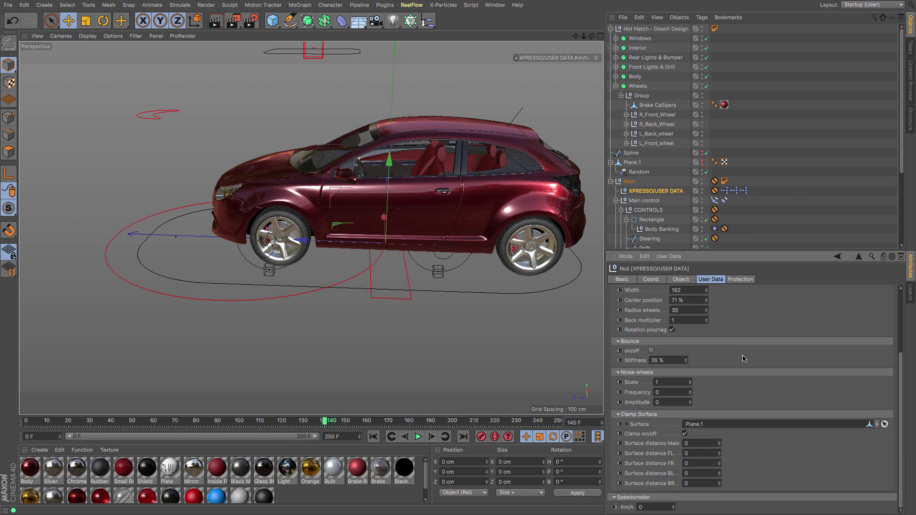
pyautogui.click(687, 310)
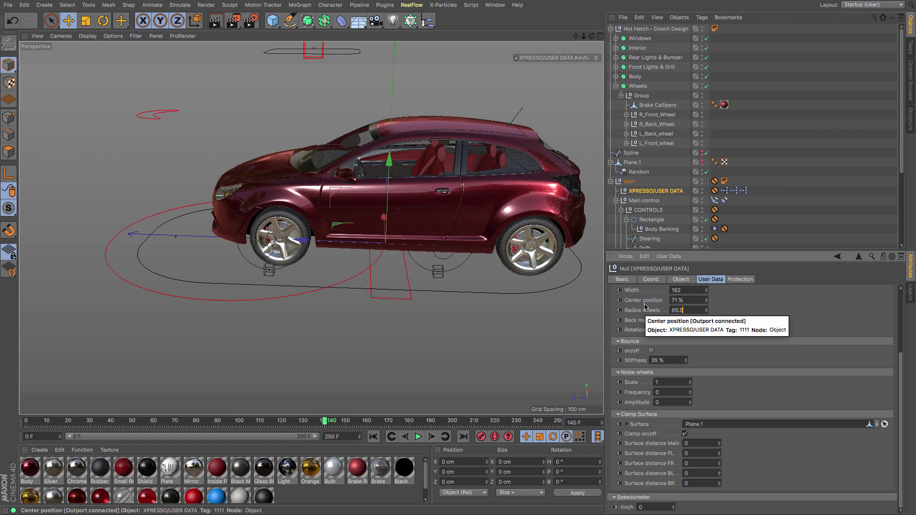
pyautogui.write('65.5')
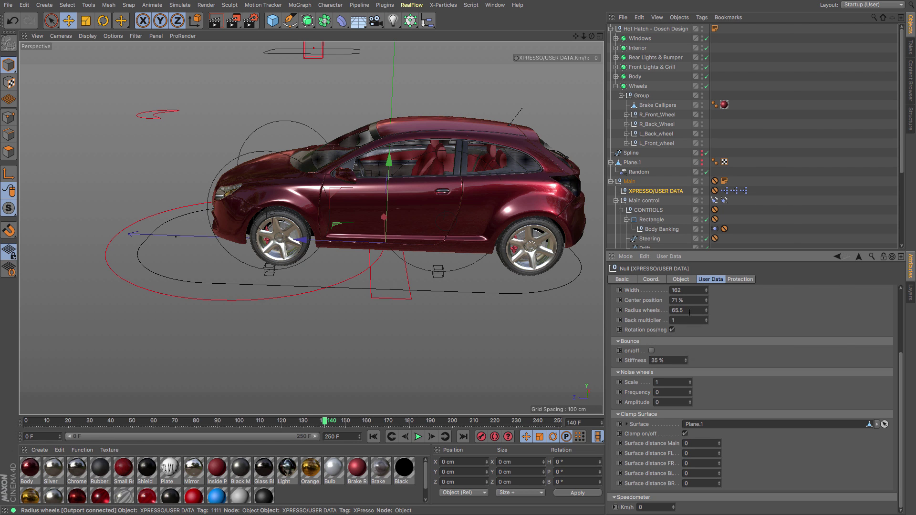
pyautogui.write('/2')
pyautogui.press('Return')
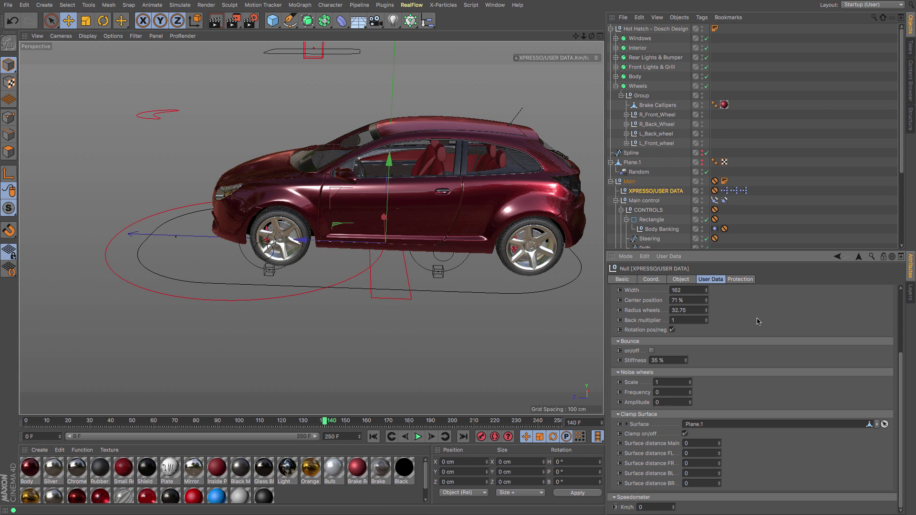
# Set wheel Length 191, Width 179 and Center position 58 %
pyautogui.scroll(3, 747, 329)
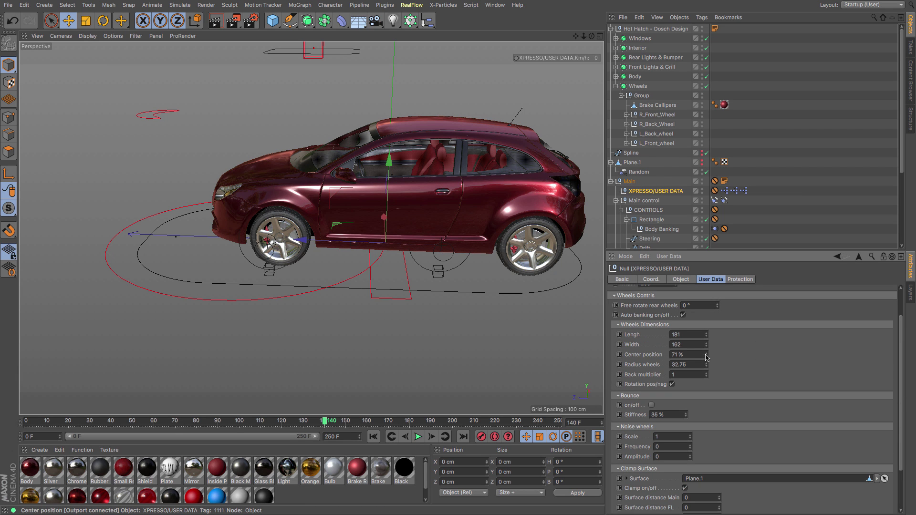
pyautogui.moveTo(706, 357)
pyautogui.mouseDown()
pyautogui.moveTo(685, 360)
pyautogui.moveTo(698, 359)
pyautogui.mouseUp()
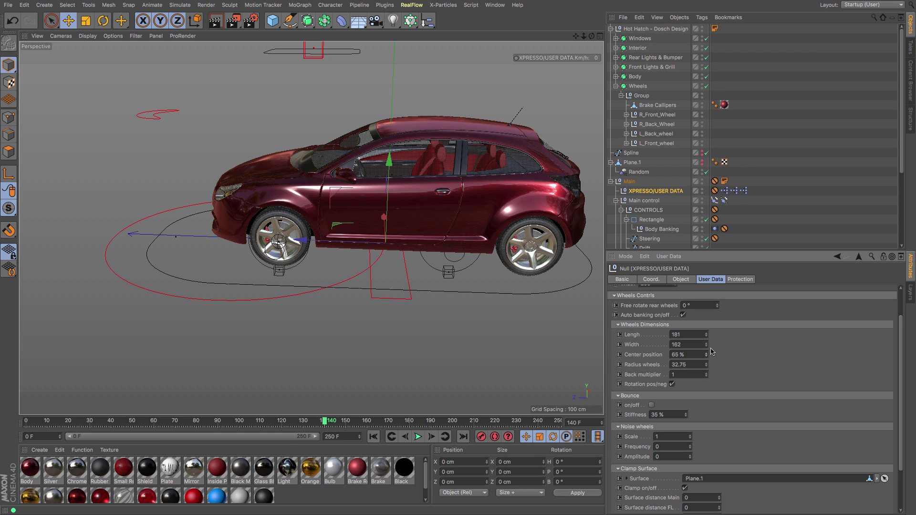
pyautogui.moveTo(707, 335); pyautogui.dragTo(705, 334)
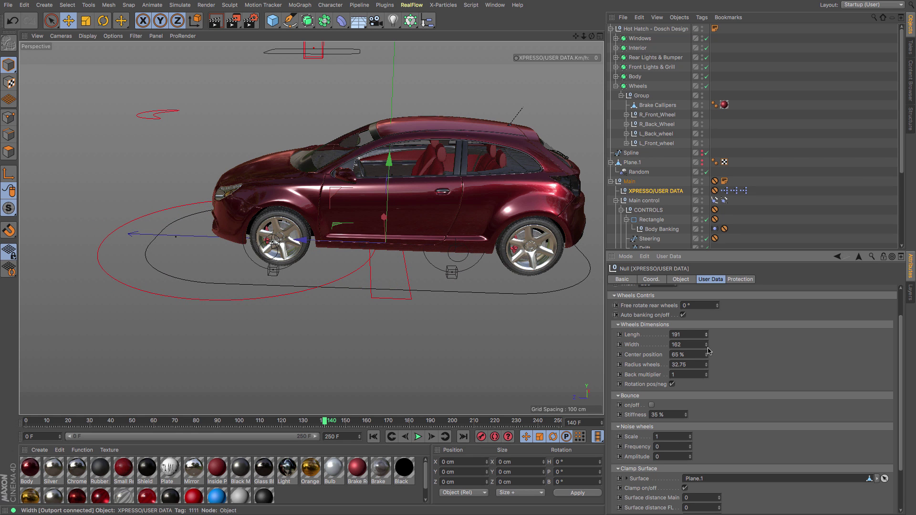
pyautogui.moveTo(707, 354); pyautogui.dragTo(705, 344)
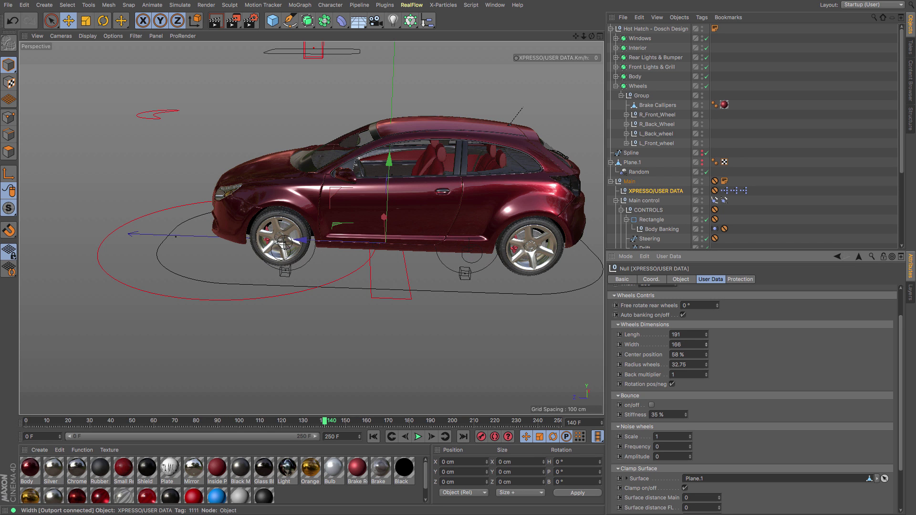
pyautogui.moveTo(706, 345); pyautogui.dragTo(707, 347)
pyautogui.press('F4')
# In the Right view, fine-tune wheel Length to about 256 and Width to 182
pyautogui.press('F2')
pyautogui.press('F3')
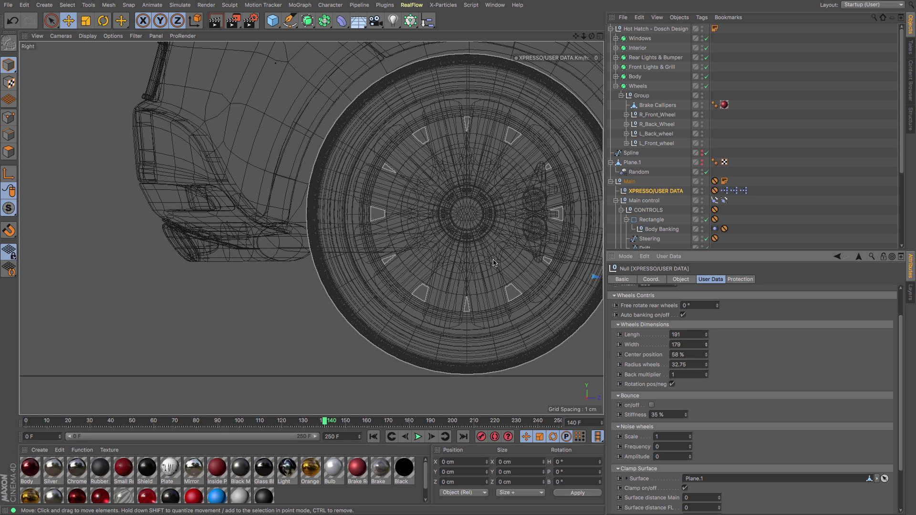
pyautogui.scroll(-2, 494, 260)
pyautogui.scroll(-1, 494, 260)
pyautogui.scroll(-5, 495, 260)
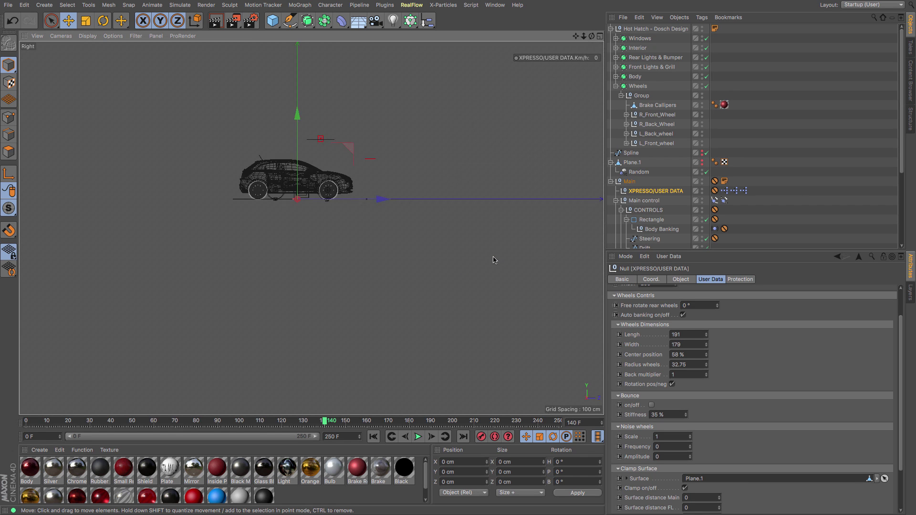
pyautogui.scroll(6, 495, 260)
pyautogui.moveTo(706, 335); pyautogui.dragTo(707, 353)
pyautogui.click(707, 342)
pyautogui.click(707, 336)
pyautogui.moveTo(707, 338); pyautogui.dragTo(707, 340)
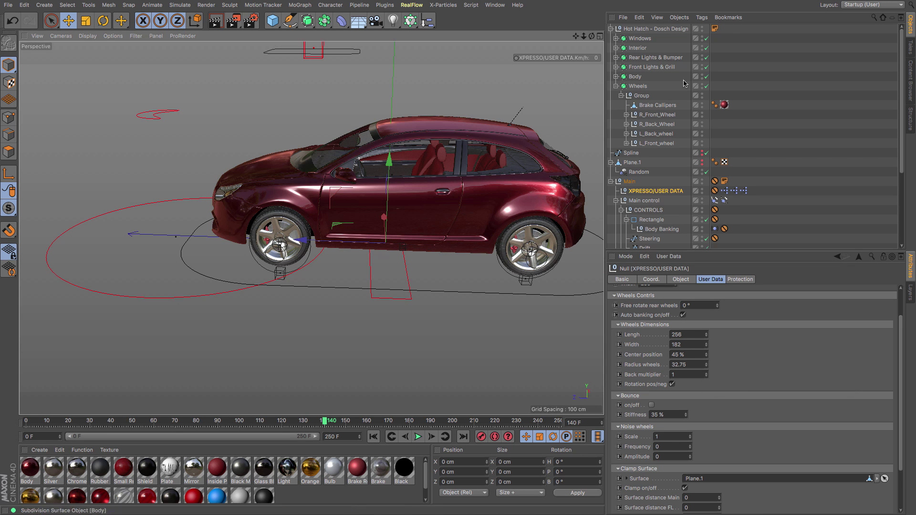
# Hide the Plane.1 ground object in both editor and renderer
pyautogui.click(632, 162)
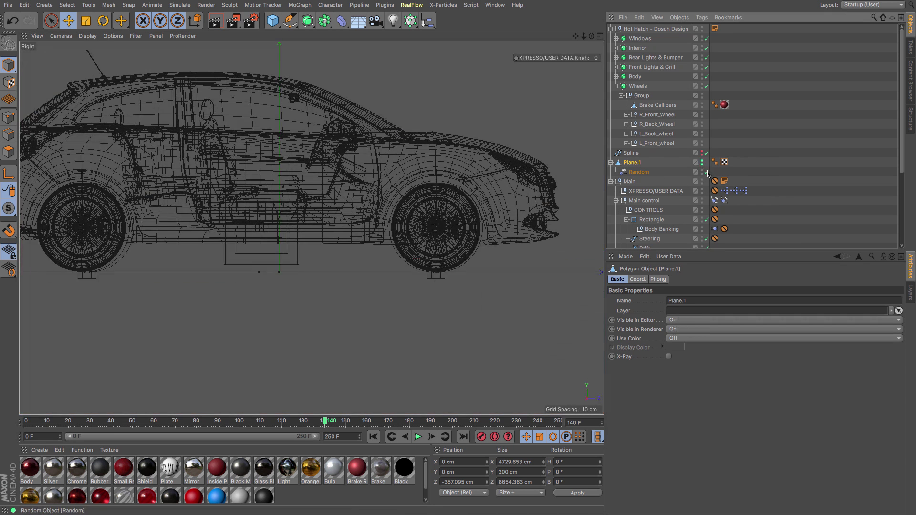
pyautogui.click(707, 172)
pyautogui.keyDown('ctrl'); pyautogui.click(702, 162); pyautogui.keyUp('ctrl')
pyautogui.scroll(-3, 702, 143)
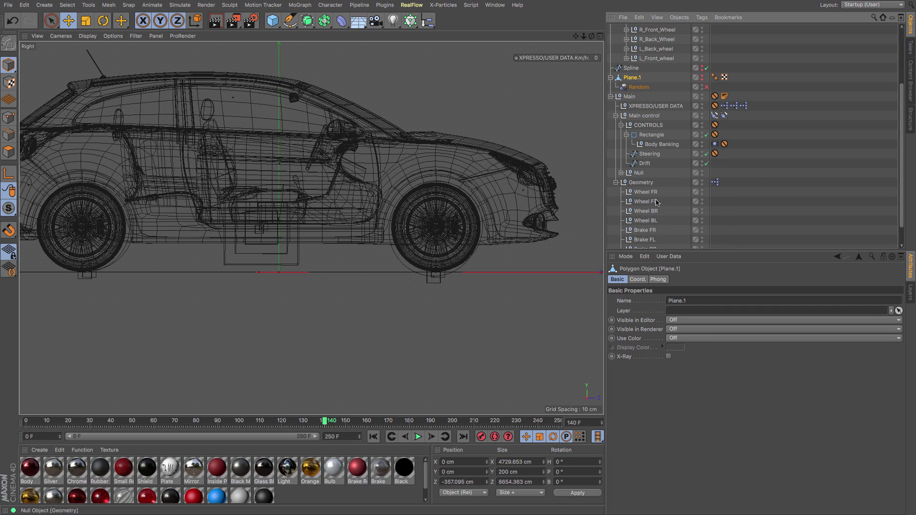
# Set Radius wheels to 32 and narrow the wheel Width to 177 in the Front view
pyautogui.click(656, 105)
pyautogui.click(711, 279)
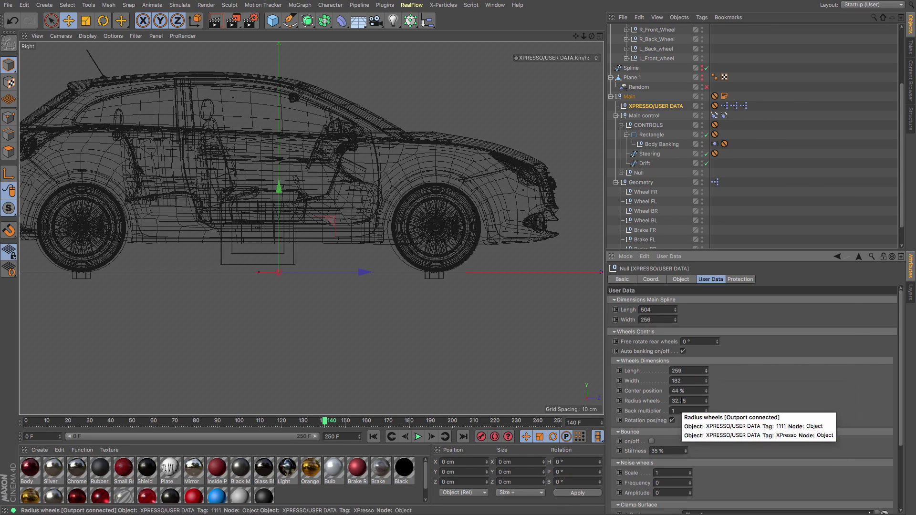
pyautogui.click(707, 403)
pyautogui.press('F1')
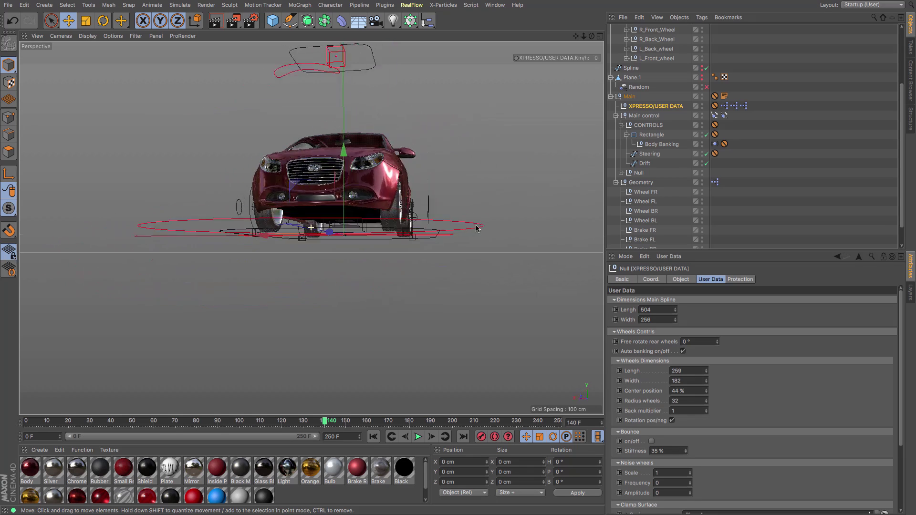
pyautogui.keyDown('alt'); pyautogui.moveTo(479, 227); pyautogui.dragTo(259, 210); pyautogui.keyUp('alt')
pyautogui.press('F4')
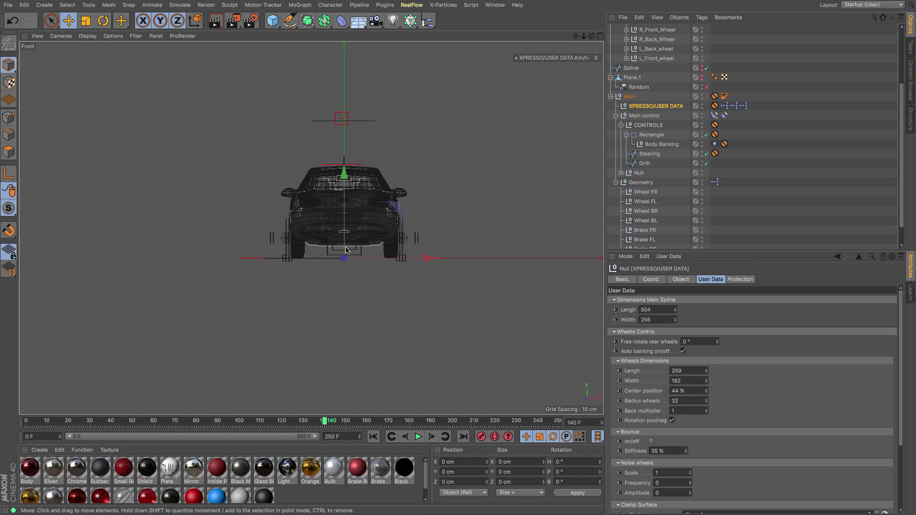
pyautogui.keyDown('alt'); pyautogui.moveTo(346, 248); pyautogui.dragTo(424, 236, button='right'); pyautogui.keyUp('alt')
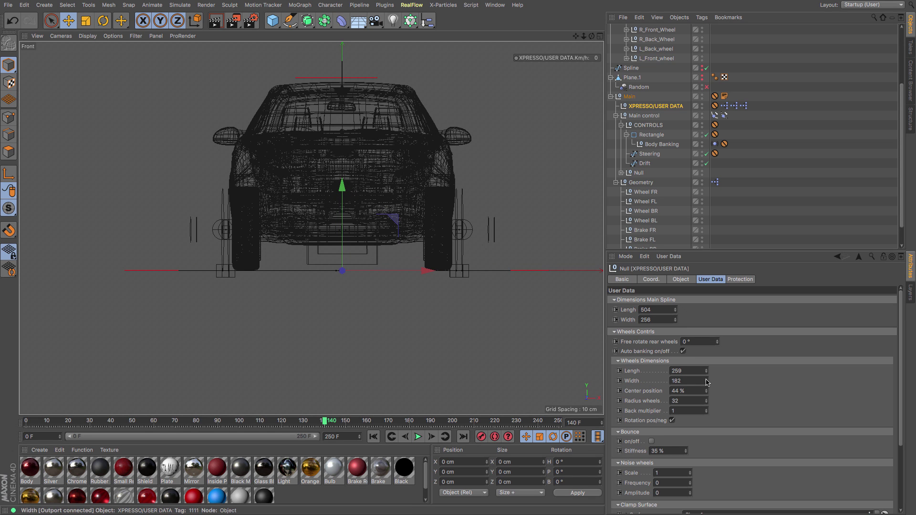
pyautogui.moveTo(707, 382)
pyautogui.mouseDown()
pyautogui.moveTo(707, 410)
pyautogui.moveTo(712, 381)
pyautogui.mouseUp()
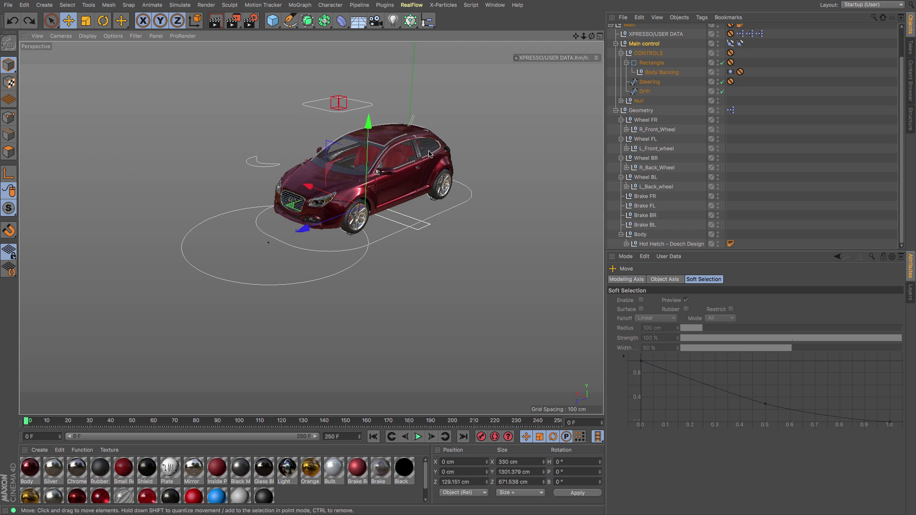
# Drive the Main control forward along Z and rotate the Steering control
pyautogui.click(655, 45)
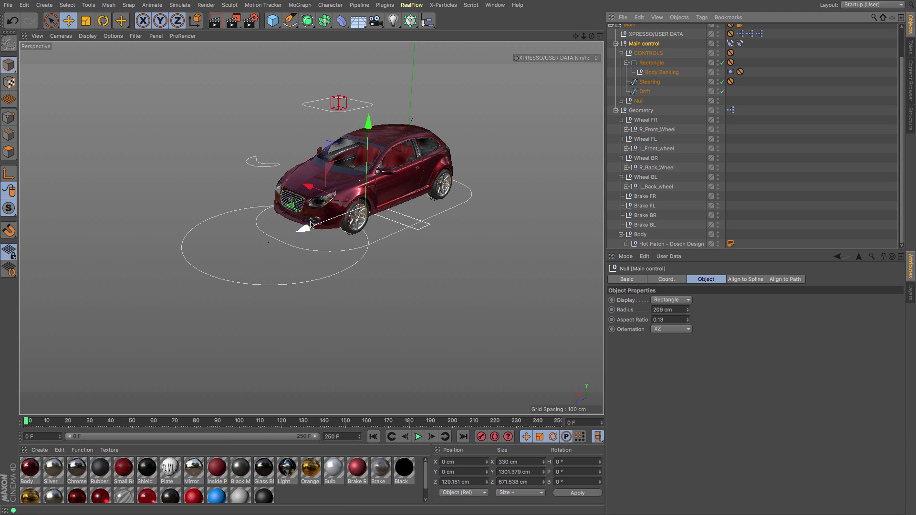
pyautogui.moveTo(309, 227); pyautogui.dragTo(162, 222)
pyautogui.click(151, 194)
pyautogui.press('r')
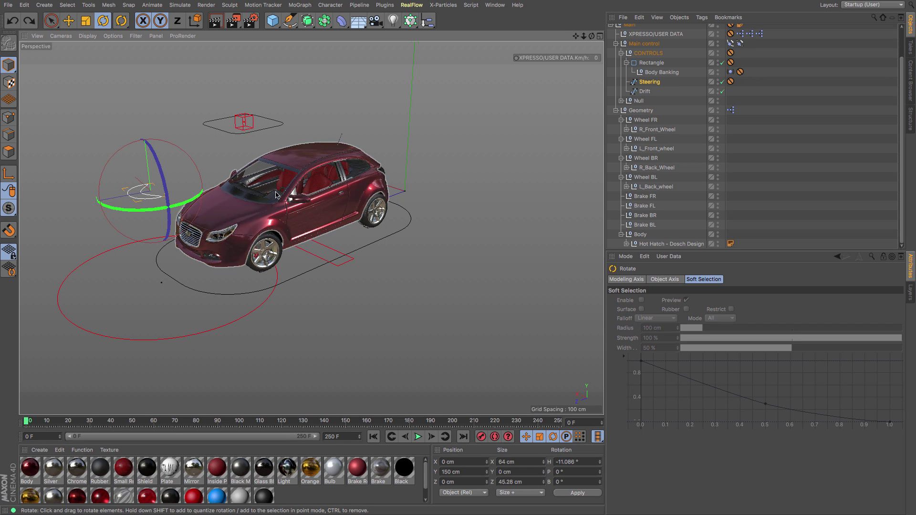
# Move the Body Banking control down and sideways to lean the car body
pyautogui.click(249, 125)
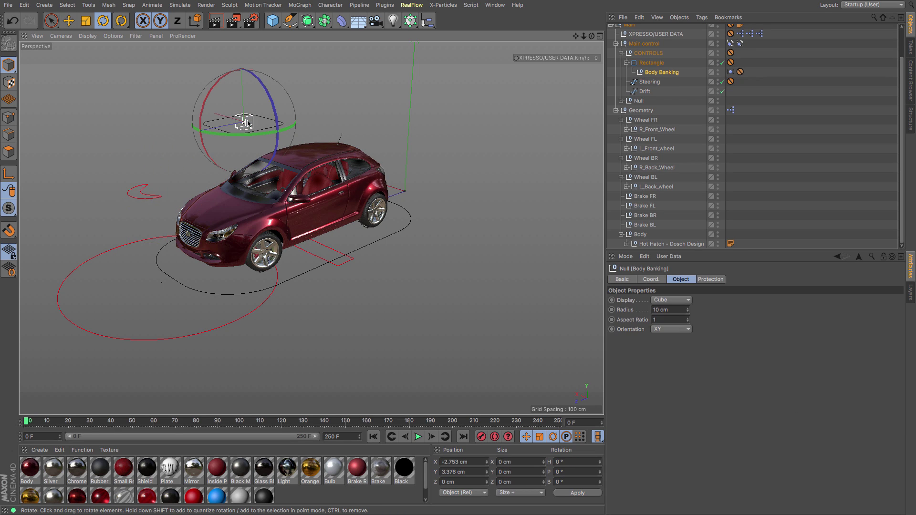
pyautogui.click(69, 20)
pyautogui.moveTo(241, 60); pyautogui.dragTo(241, 71)
pyautogui.moveTo(198, 114)
pyautogui.mouseDown()
pyautogui.moveTo(208, 116)
pyautogui.moveTo(193, 134)
pyautogui.moveTo(201, 129)
pyautogui.mouseUp()
# Undo the banking test and make Plane.1 visible again in editor and renderer
pyautogui.hotkey('ctrl', 'z')
pyautogui.hotkey('ctrl', 'z')
pyautogui.hotkey('ctrl', 'z')
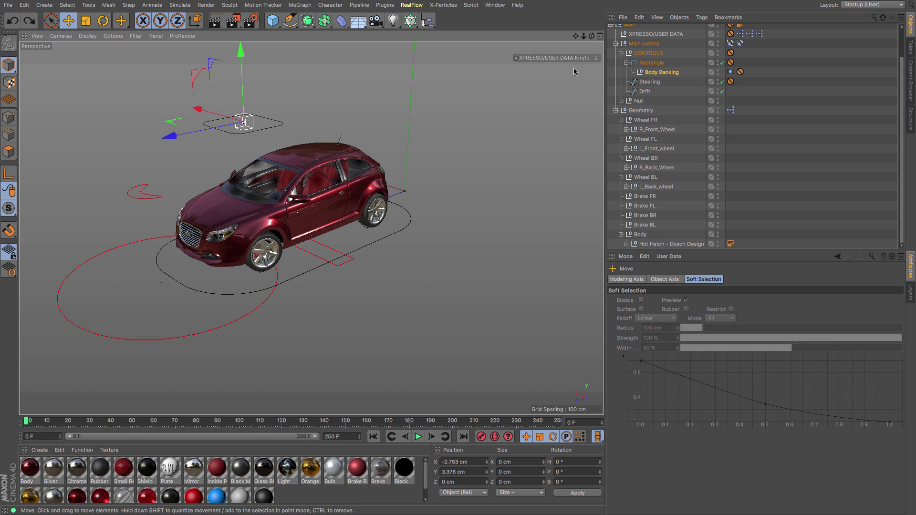
pyautogui.moveTo(576, 36); pyautogui.dragTo(458, 259)
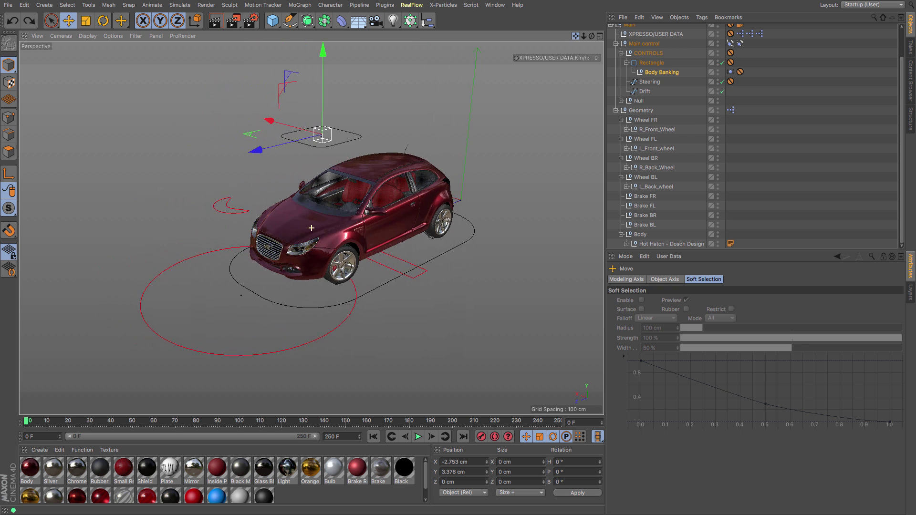
pyautogui.moveTo(584, 41); pyautogui.dragTo(597, 42)
pyautogui.scroll(3, 652, 63)
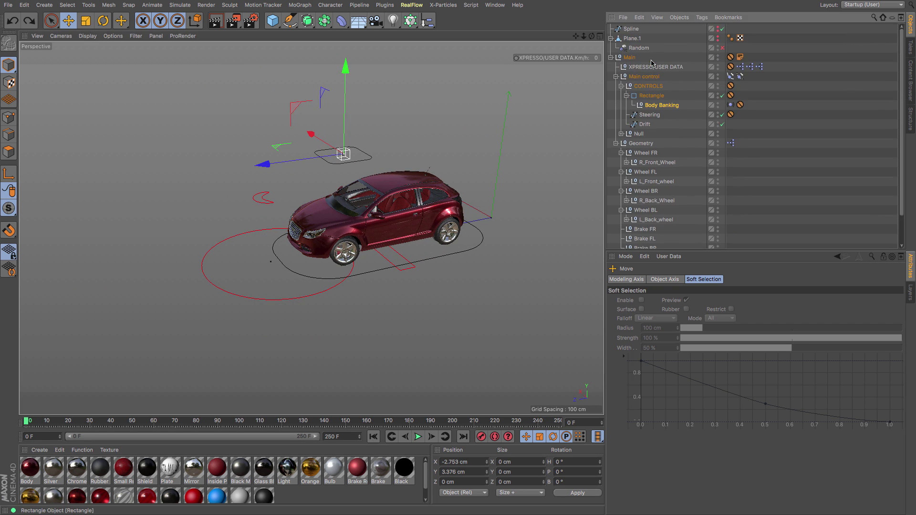
pyautogui.click(634, 38)
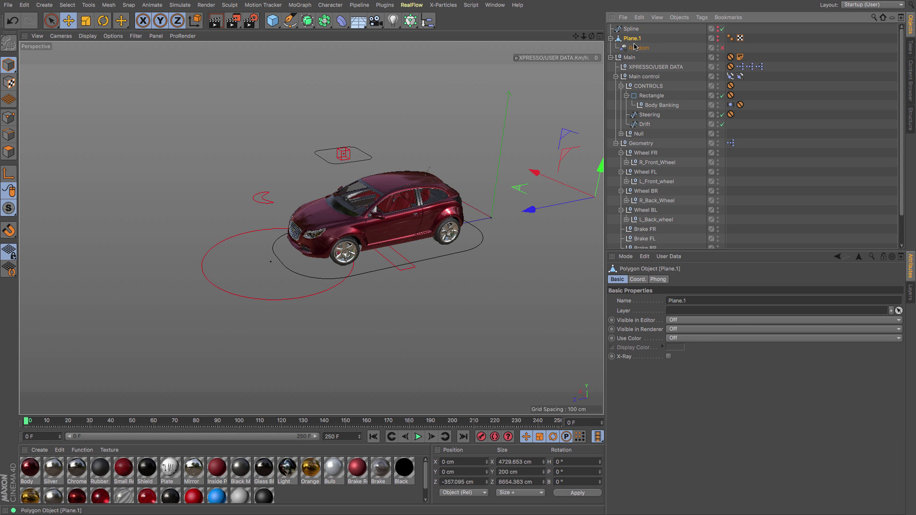
pyautogui.click(717, 37)
pyautogui.click(718, 40)
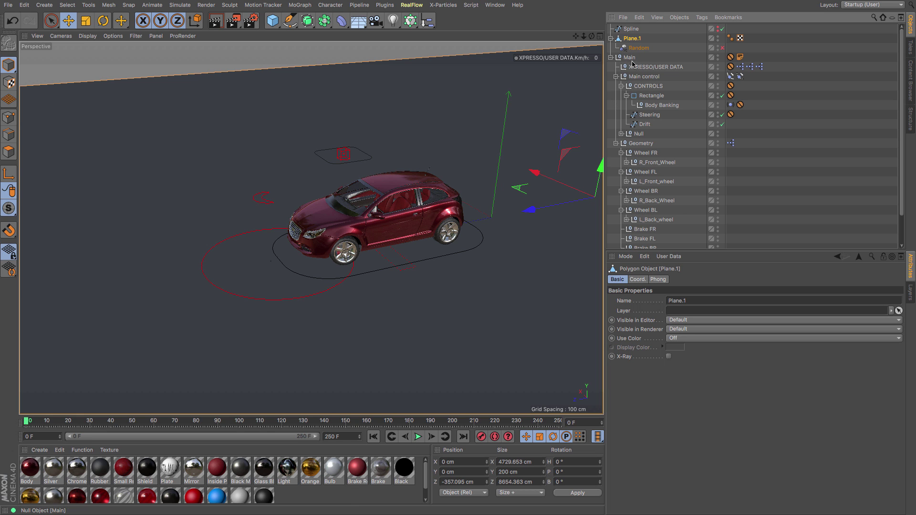
# Check the rig's Clamp Surface and Random's Deformer settings, then delete Plane.1
pyautogui.click(649, 67)
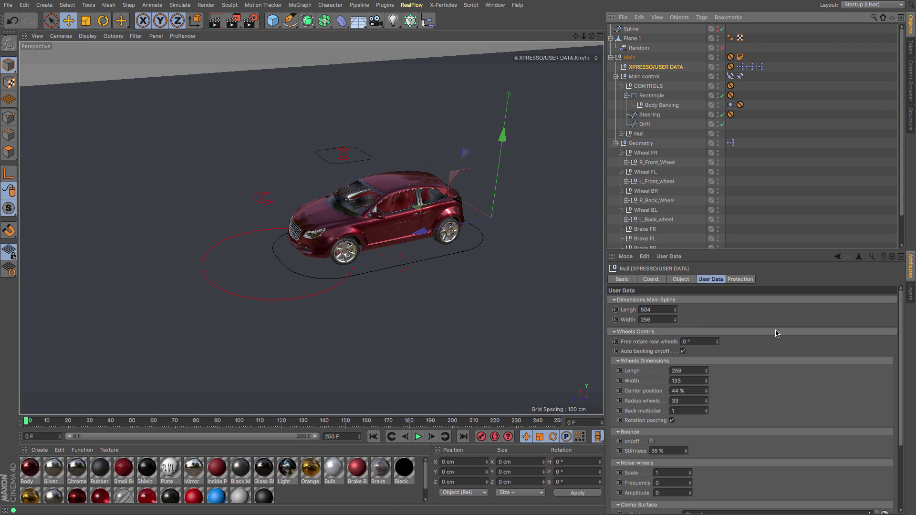
pyautogui.scroll(-3, 777, 333)
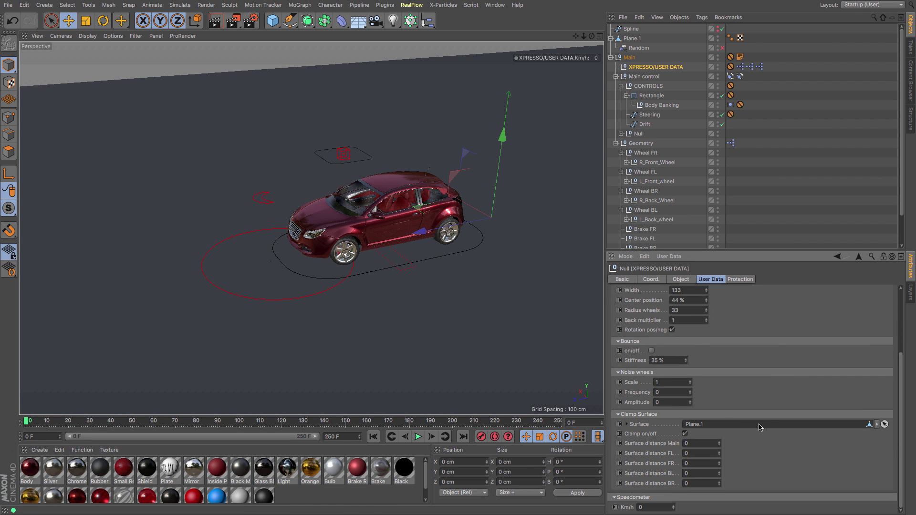
pyautogui.click(637, 49)
pyautogui.click(740, 280)
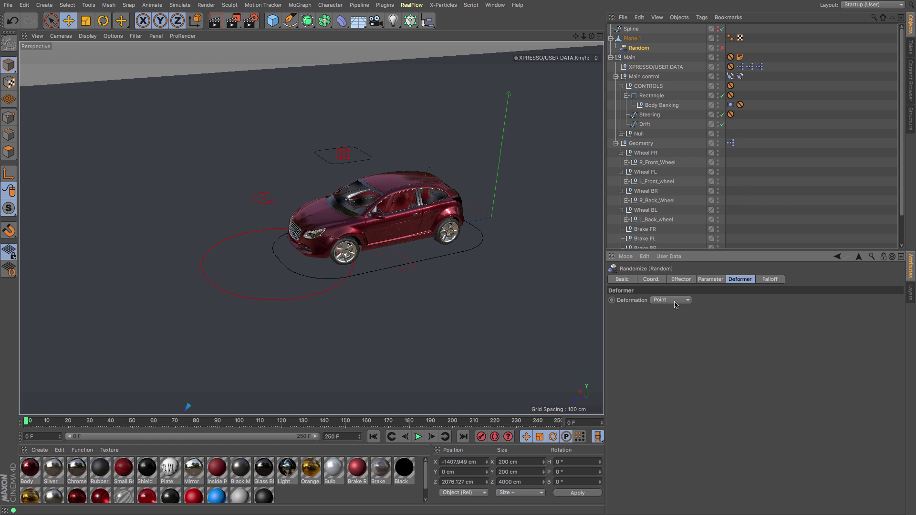
pyautogui.click(631, 39)
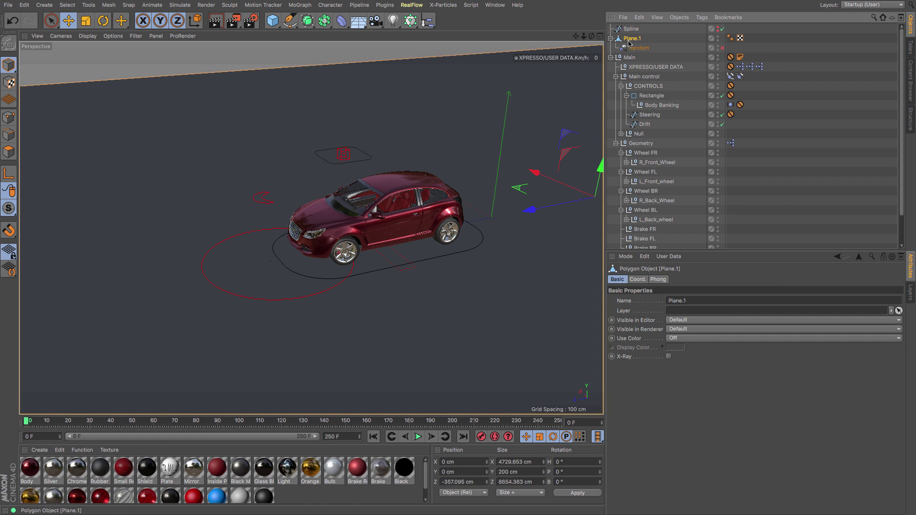
pyautogui.press('Delete')
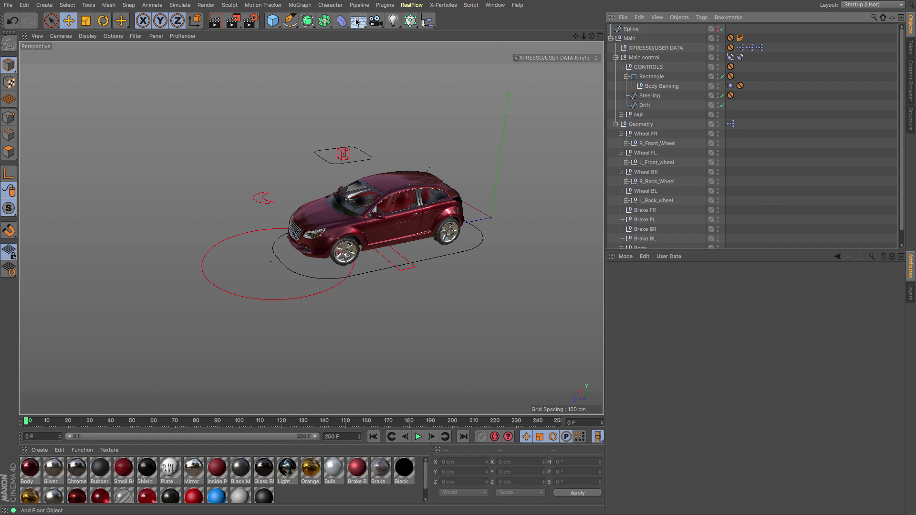
# Add a Plane, stretch it to about 3800 cm long, and slide it forward to Z 1464 cm
pyautogui.click(272, 21)
pyautogui.click(362, 28)
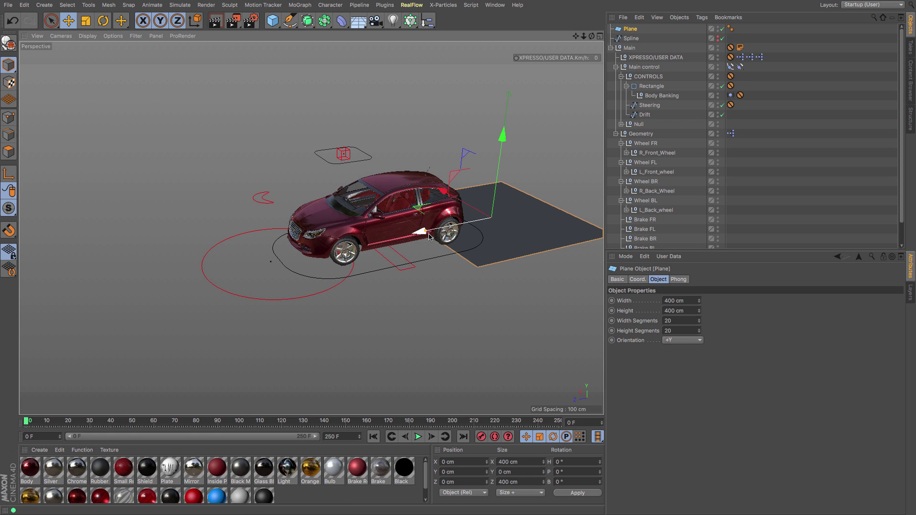
pyautogui.moveTo(429, 235); pyautogui.dragTo(29, 309)
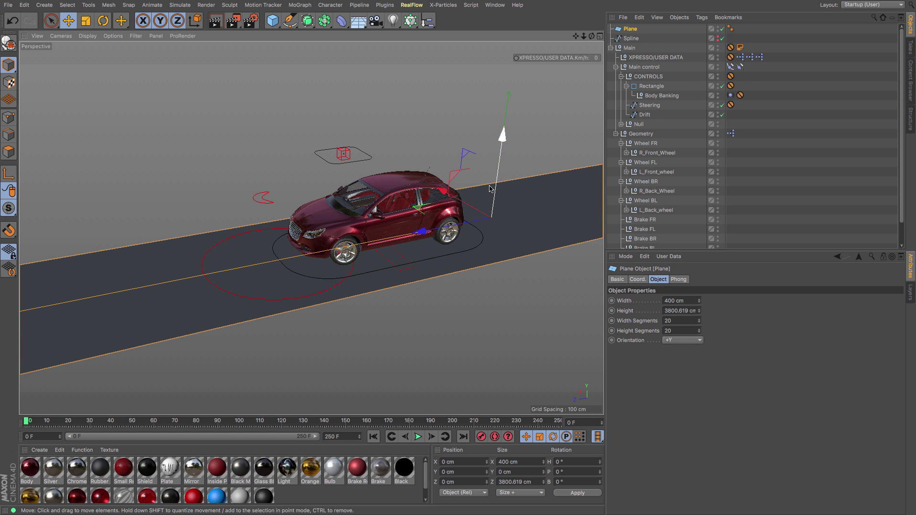
pyautogui.scroll(-3, 444, 170)
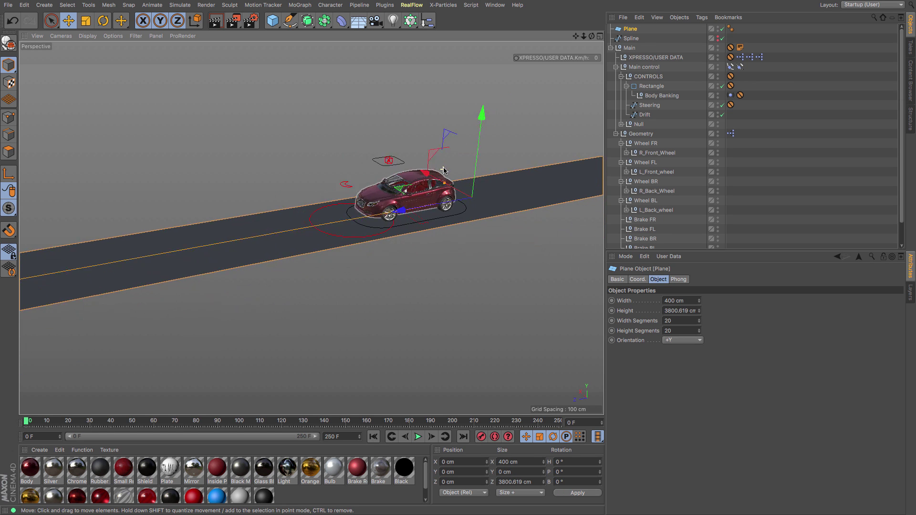
pyautogui.scroll(-2, 444, 171)
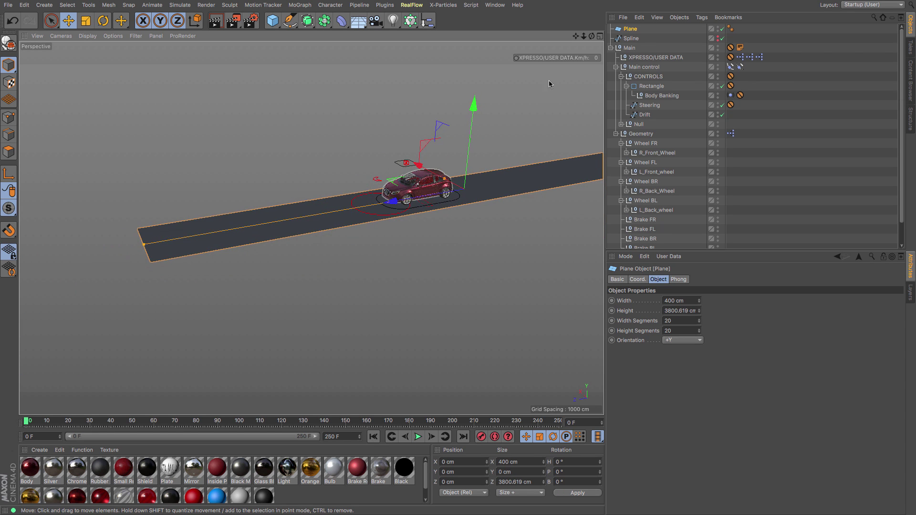
pyautogui.moveTo(388, 194); pyautogui.dragTo(145, 234)
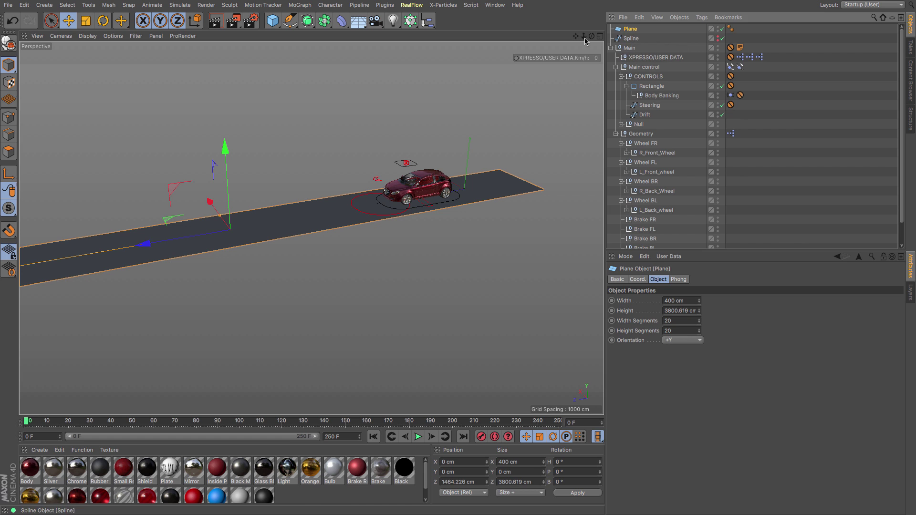
# Make the road plane editable and parent a new MoGraph Random effector under it
pyautogui.press('c')
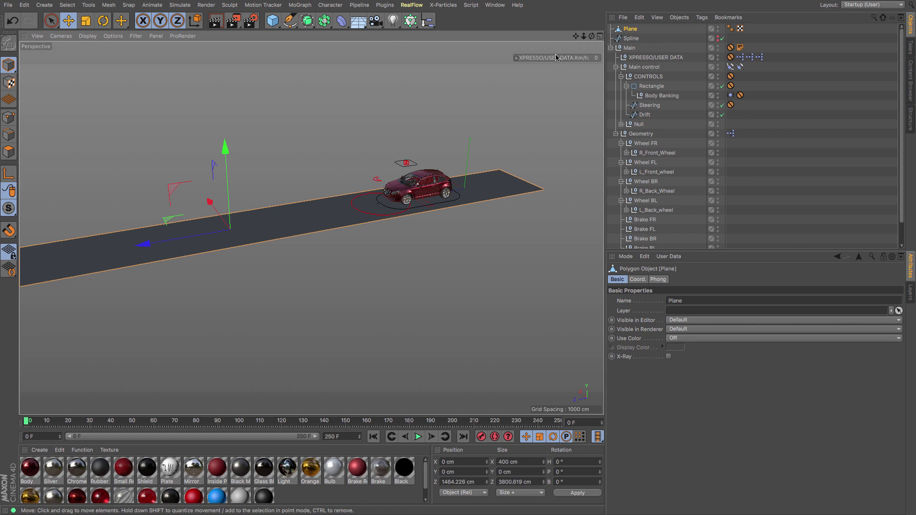
pyautogui.click(356, 23)
pyautogui.click(428, 21)
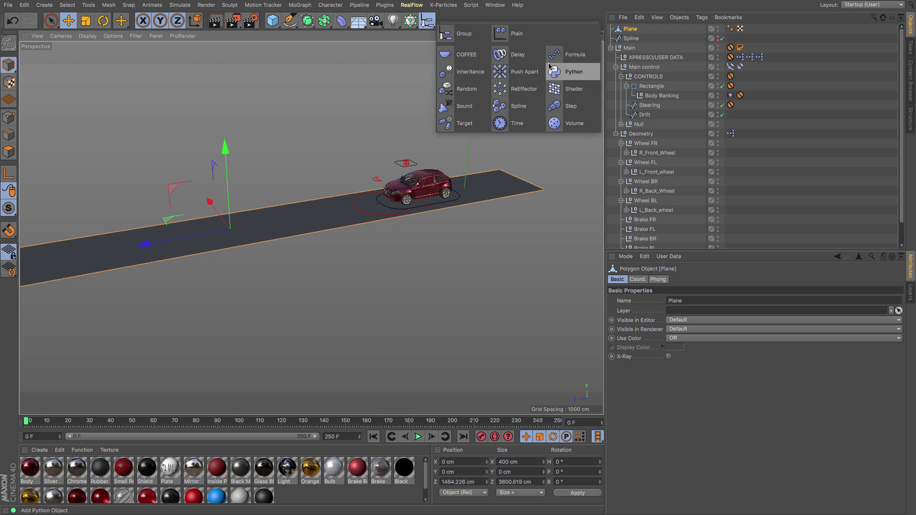
pyautogui.click(475, 93)
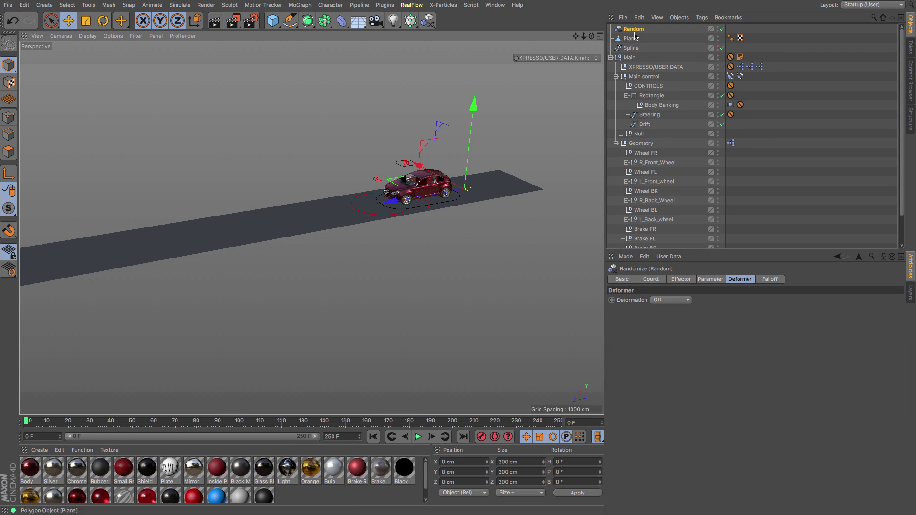
pyautogui.moveTo(631, 41); pyautogui.dragTo(631, 39)
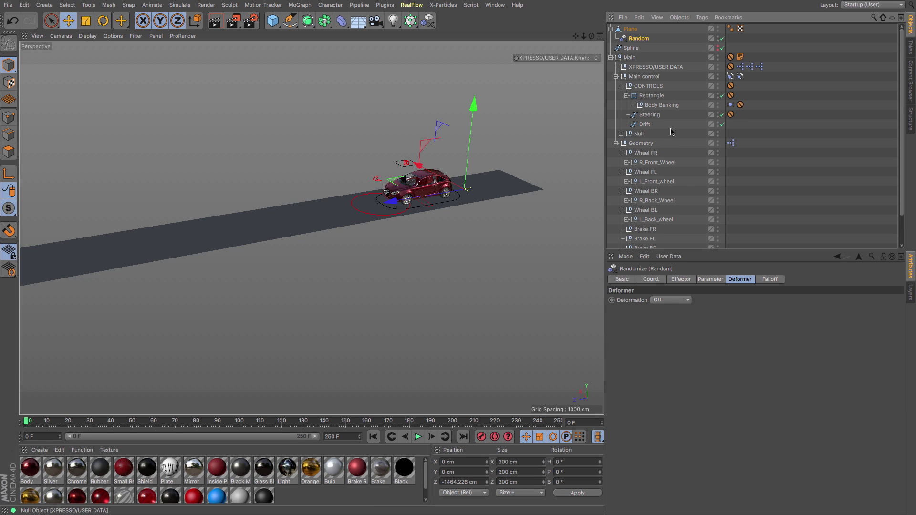
# Set the Random effector's deformation to Point with 5 cm P.X/Y/Z offsets
pyautogui.click(665, 299)
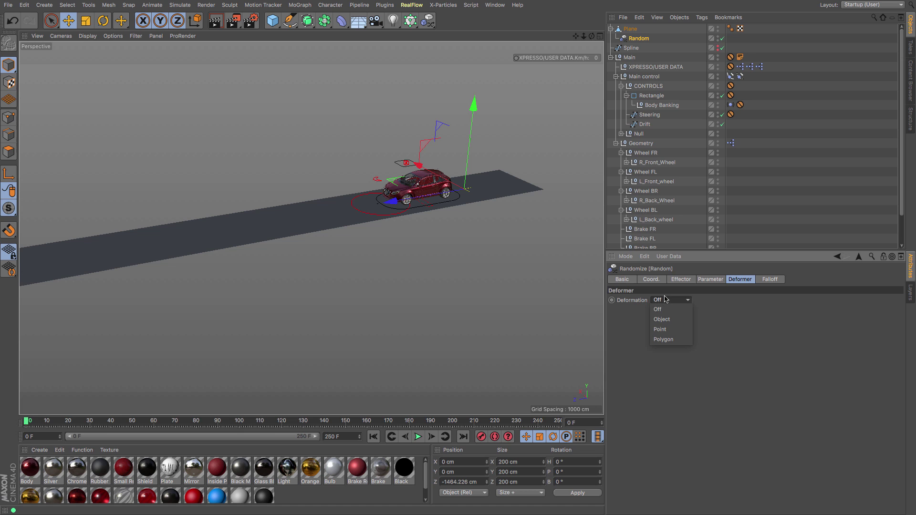
pyautogui.click(673, 330)
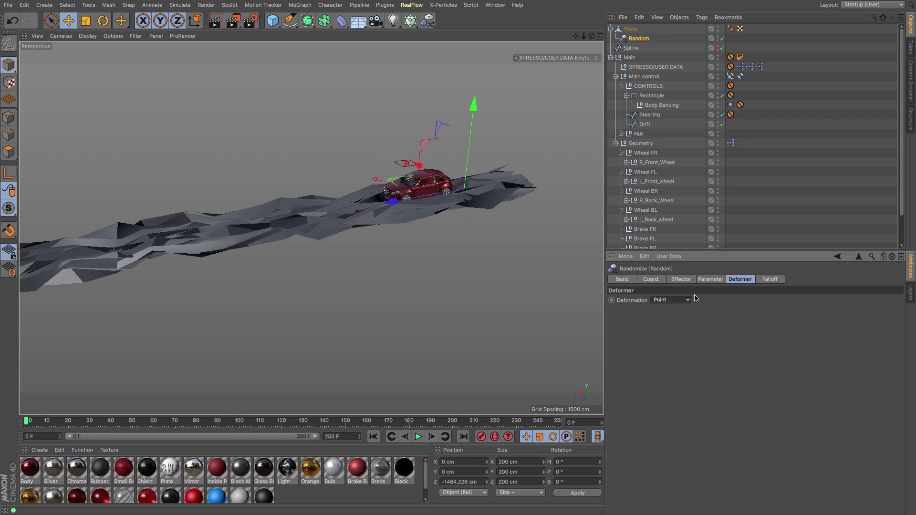
pyautogui.click(712, 280)
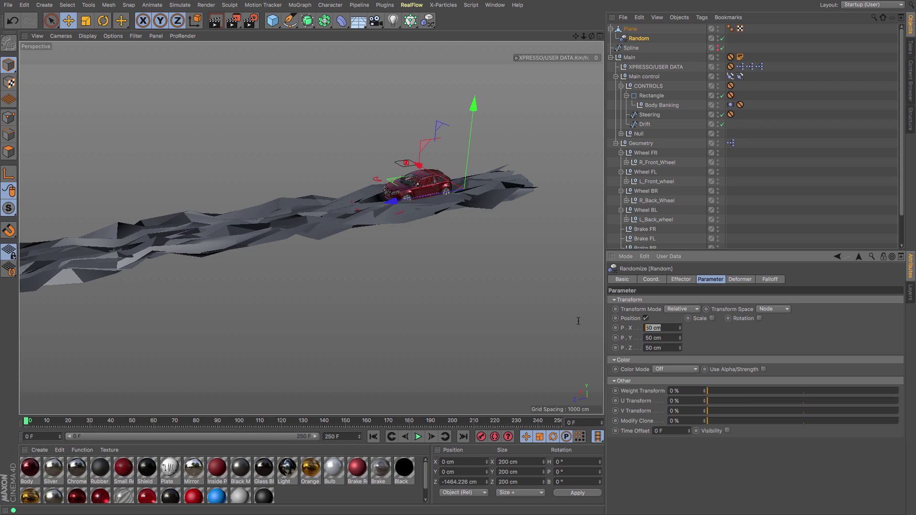
pyautogui.press('Return')
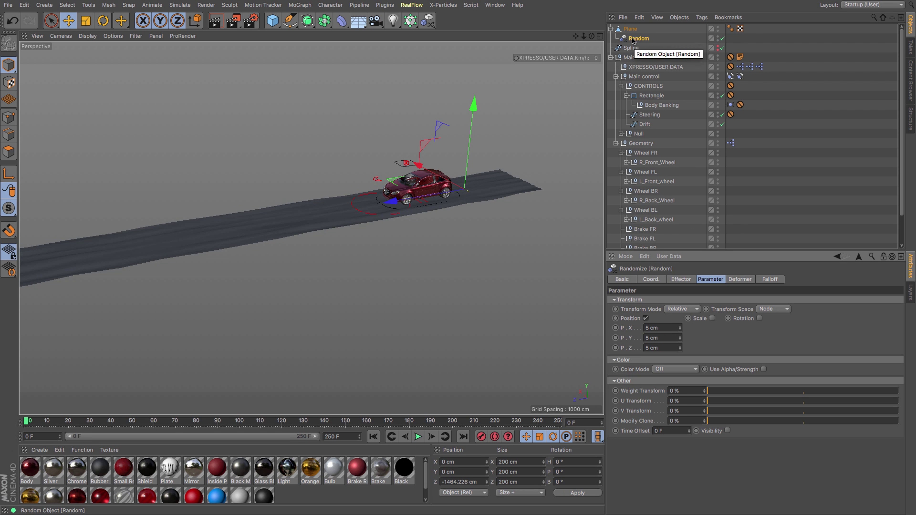
# Set Plane as the rig's Clamp Surface, then drive Main control forward to Z 82.966 cm
pyautogui.click(649, 68)
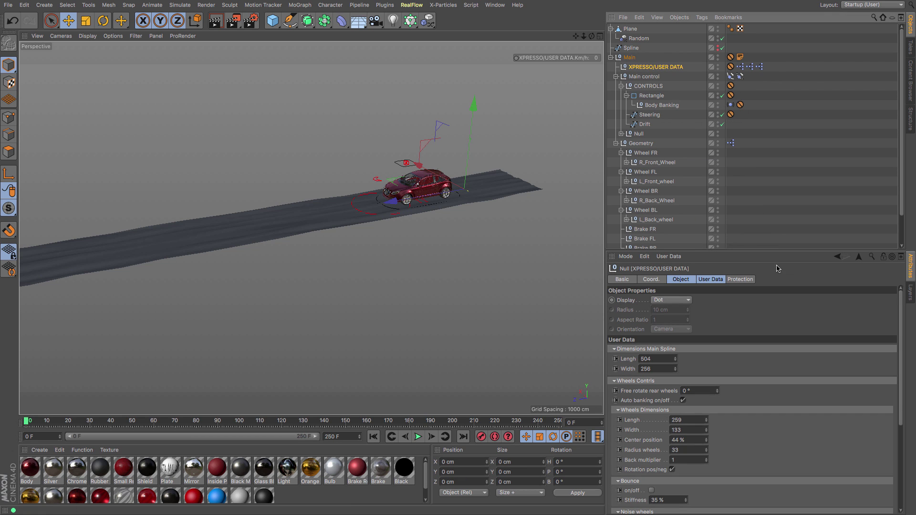
pyautogui.scroll(-3, 809, 304)
pyautogui.scroll(-3, 810, 303)
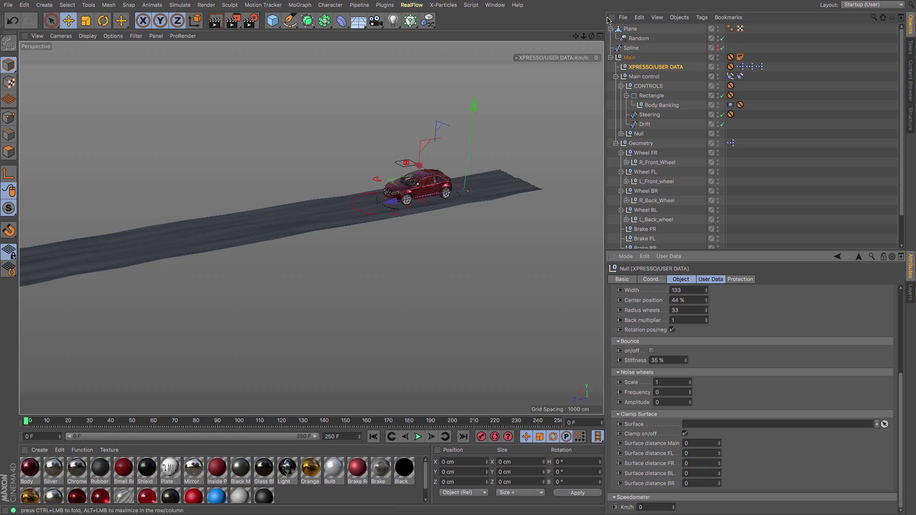
pyautogui.moveTo(630, 30); pyautogui.dragTo(684, 353)
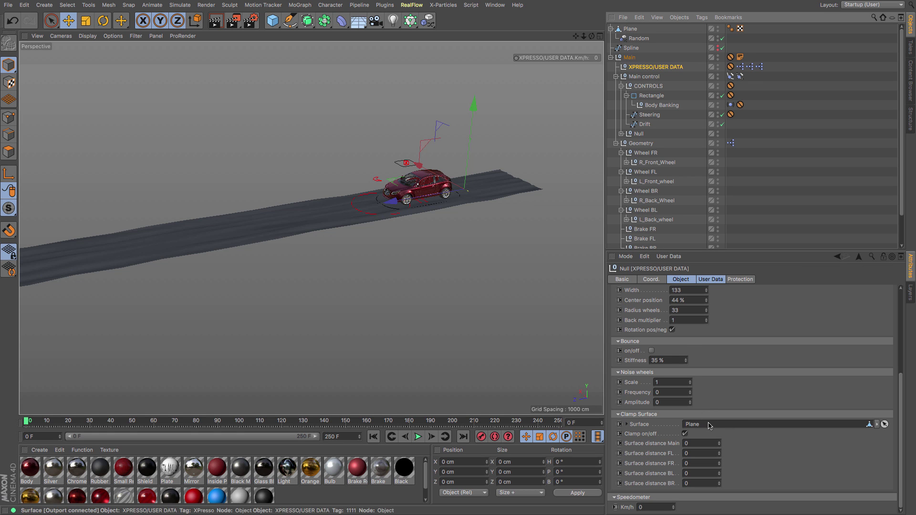
pyautogui.click(641, 77)
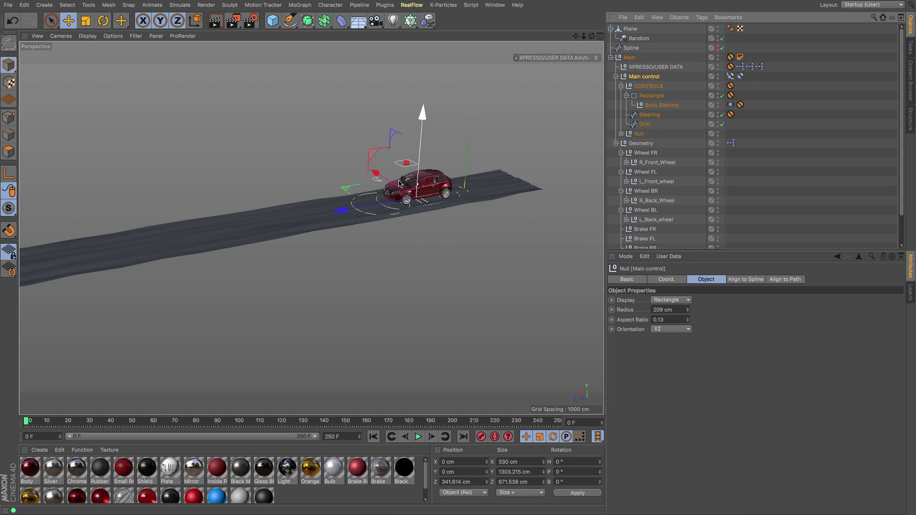
pyautogui.moveTo(333, 207); pyautogui.dragTo(401, 277)
# Check the Align to Spline tag, show the path spline in the viewport, and frame it
pyautogui.click(732, 76)
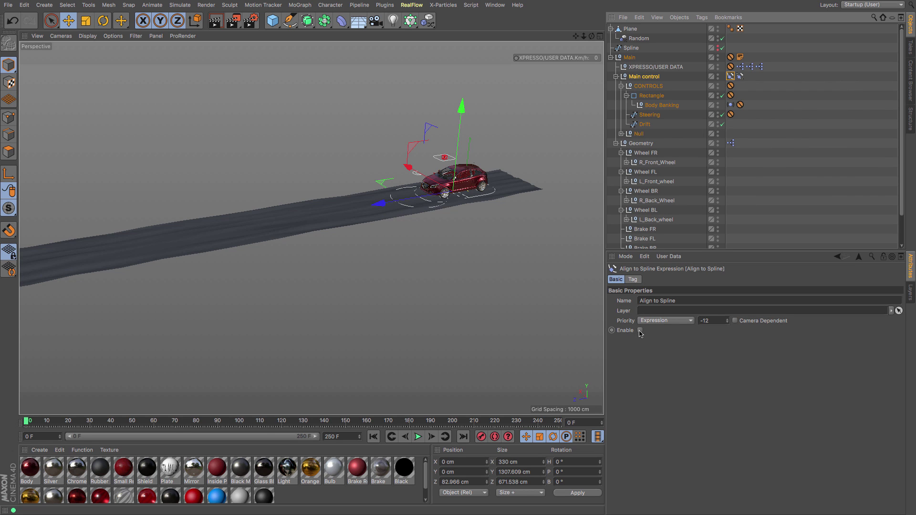
pyautogui.click(632, 48)
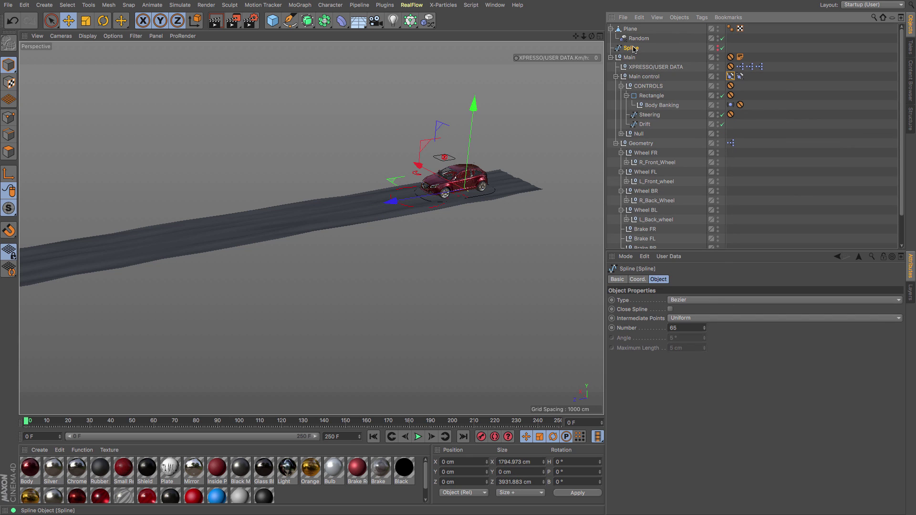
pyautogui.click(718, 47)
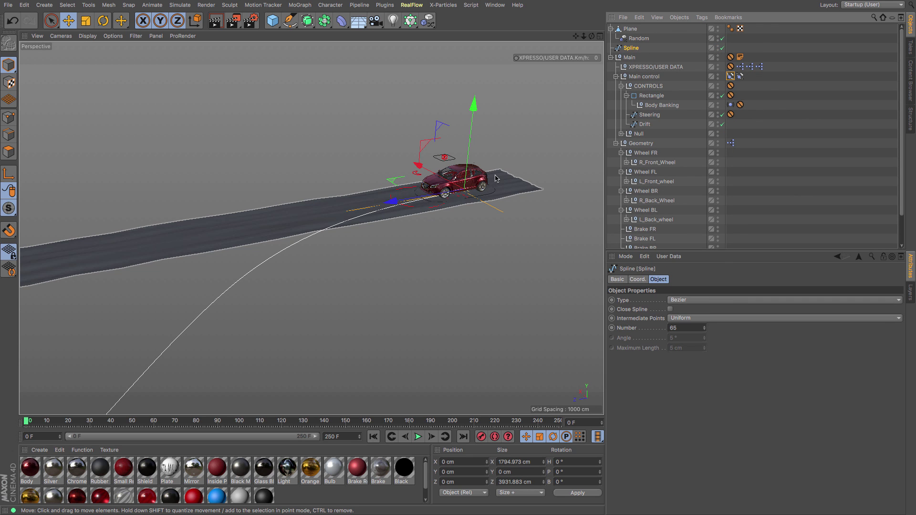
pyautogui.press('o')
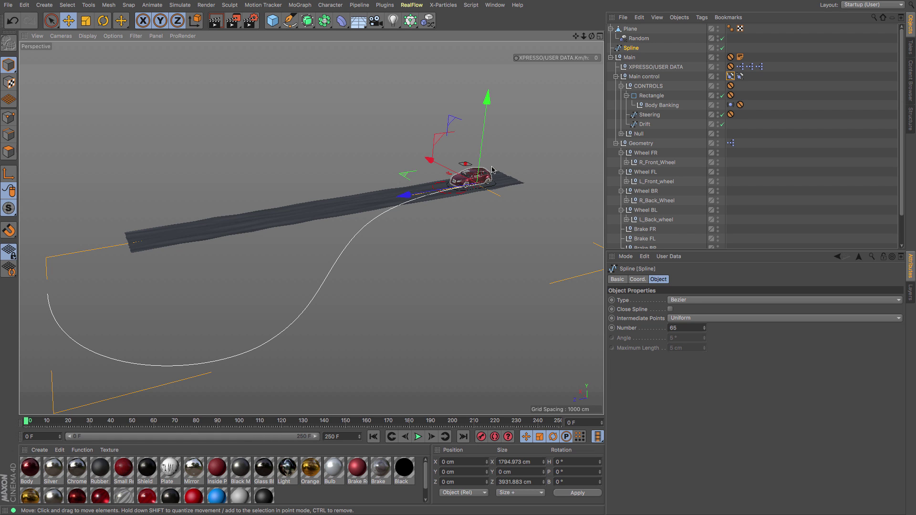
# Drag the car rig's Main control across the bumpy road to Z 938.493 cm
pyautogui.scroll(5, 492, 170)
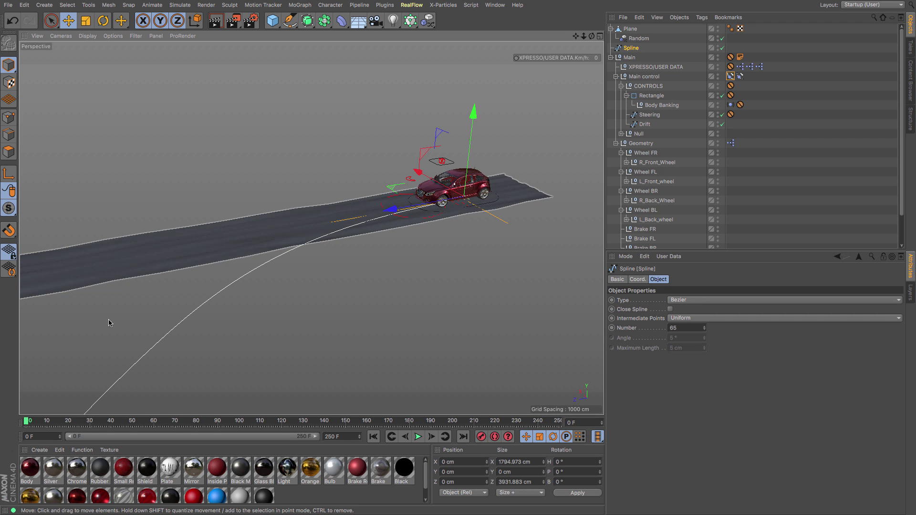
pyautogui.click(646, 77)
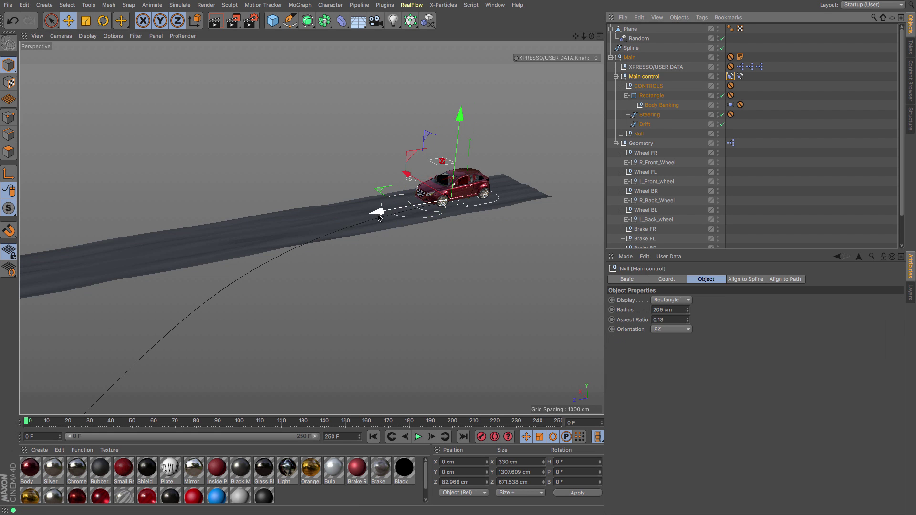
pyautogui.moveTo(377, 210); pyautogui.dragTo(224, 262)
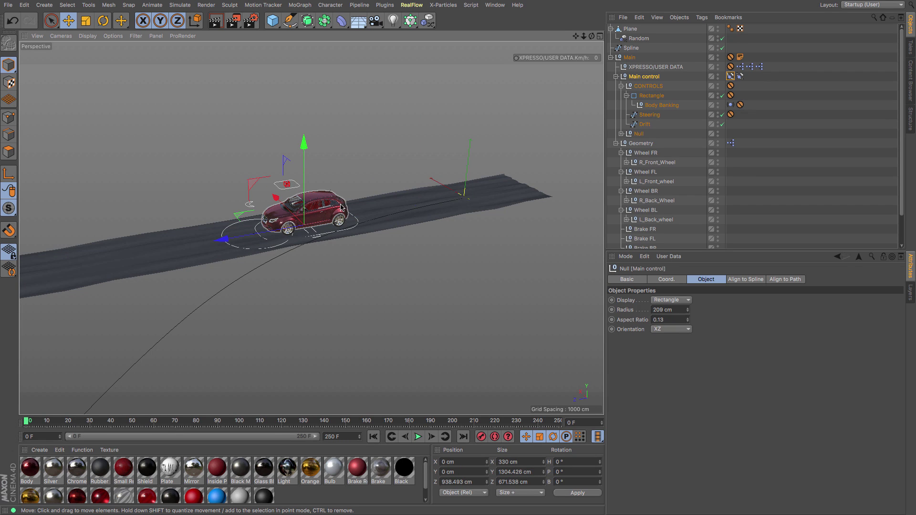